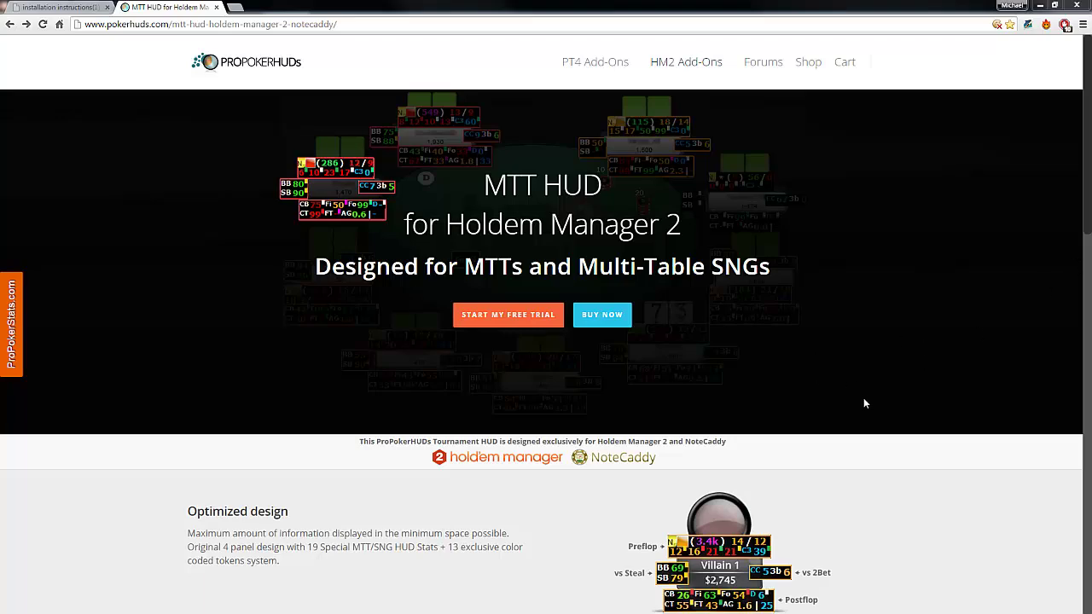
# - Look through the MTT HUD page, start the free trial and go to the Digital Download form on the product page
pyautogui.scroll(-3, 813, 449)
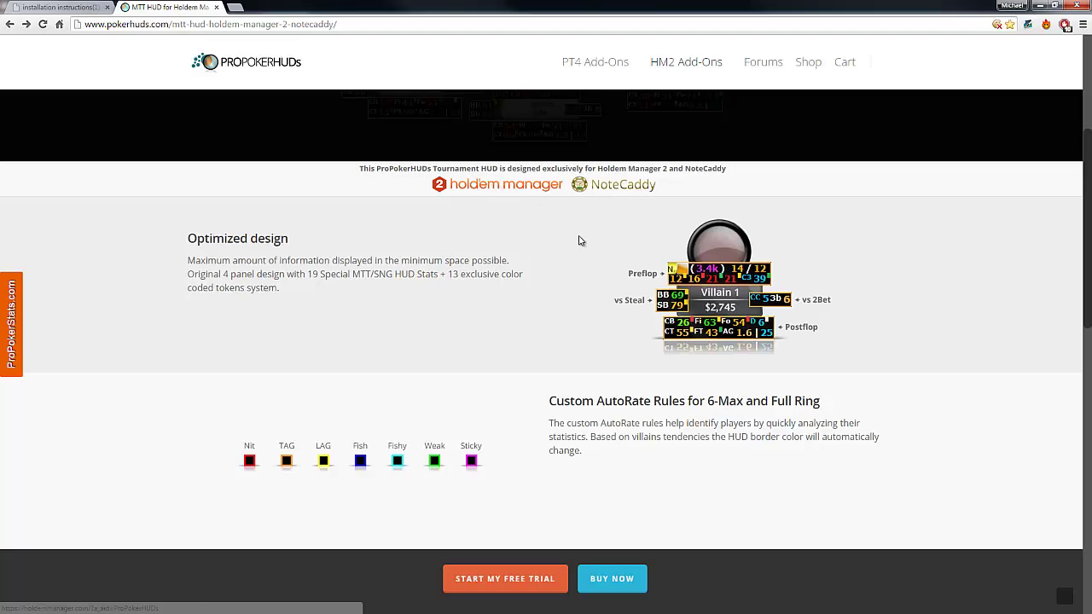
pyautogui.scroll(-5, 572, 256)
pyautogui.scroll(4, 560, 244)
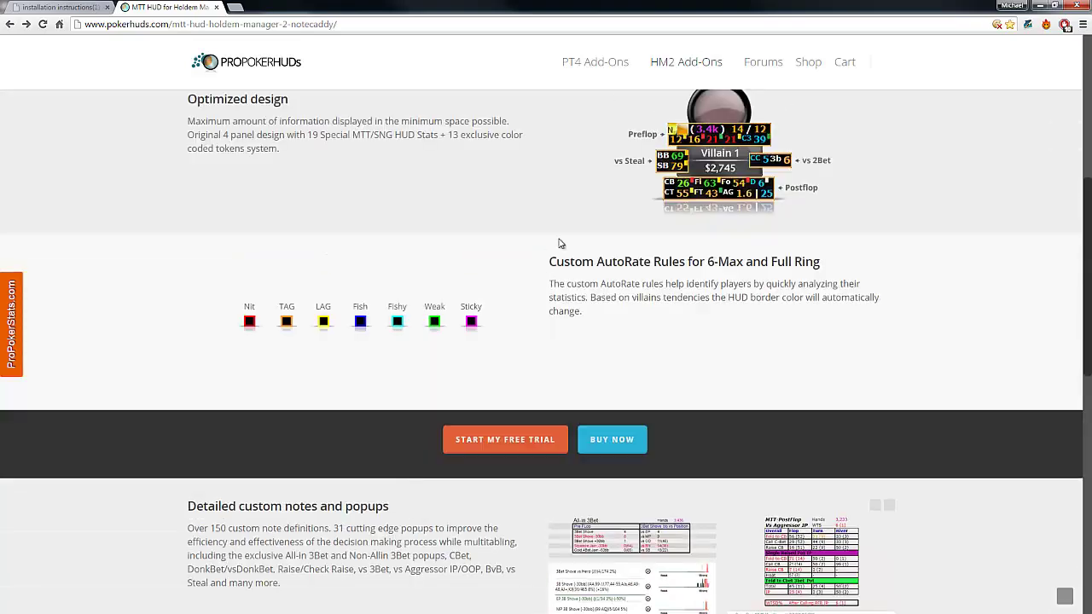
pyautogui.scroll(5, 559, 244)
pyautogui.scroll(-2, 647, 281)
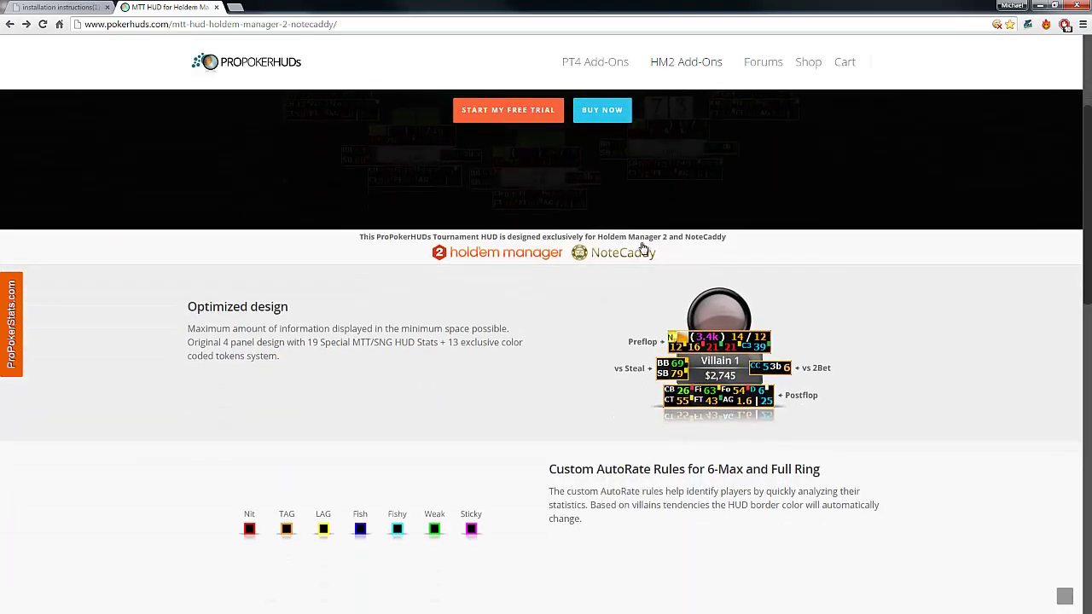
pyautogui.scroll(-3, 644, 250)
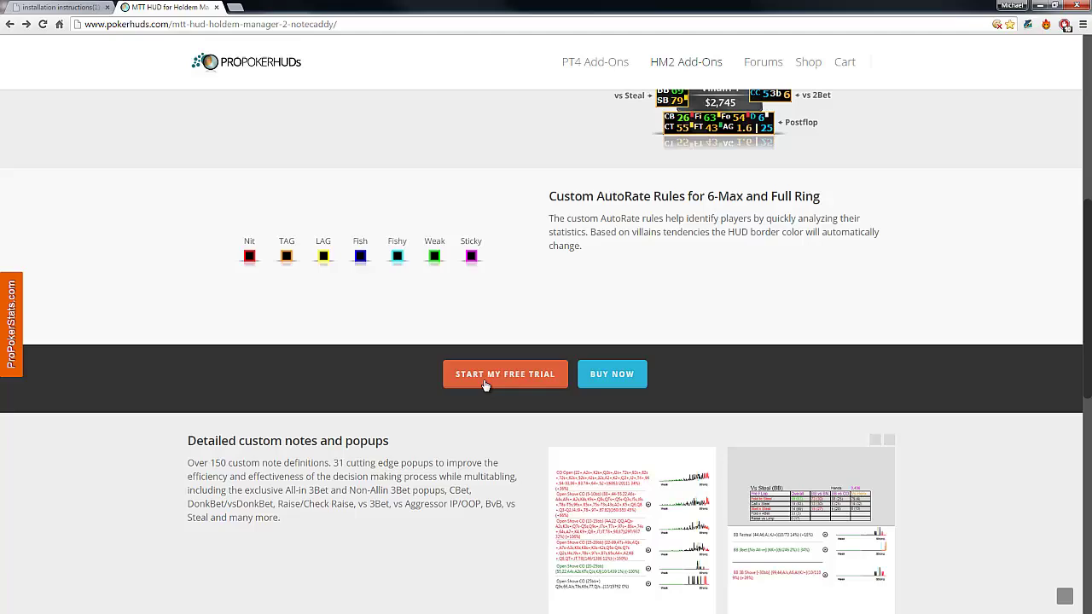
pyautogui.click(554, 379)
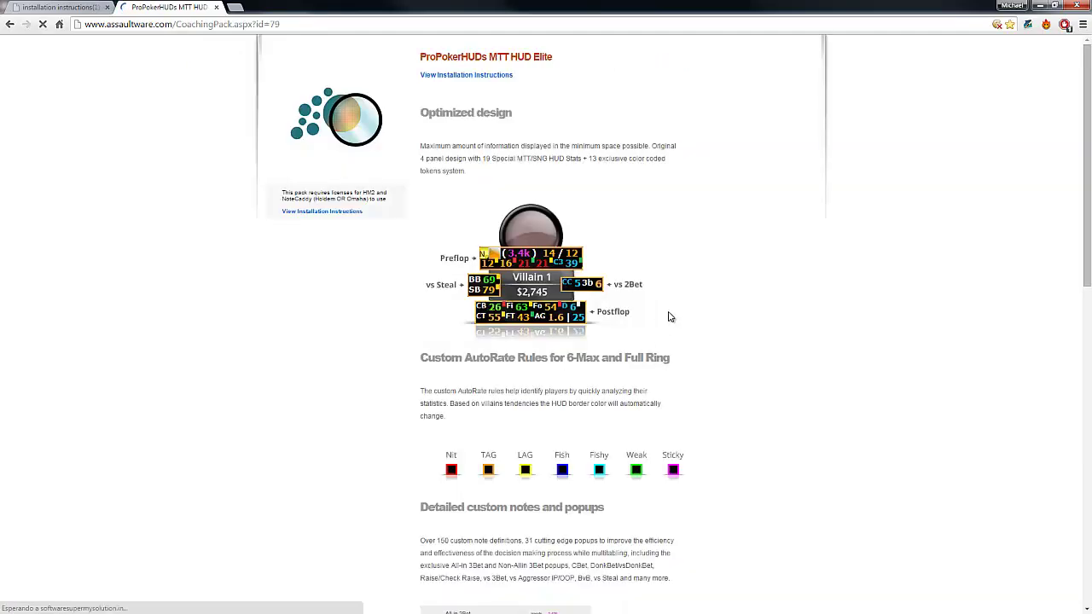
pyautogui.scroll(-9, 755, 316)
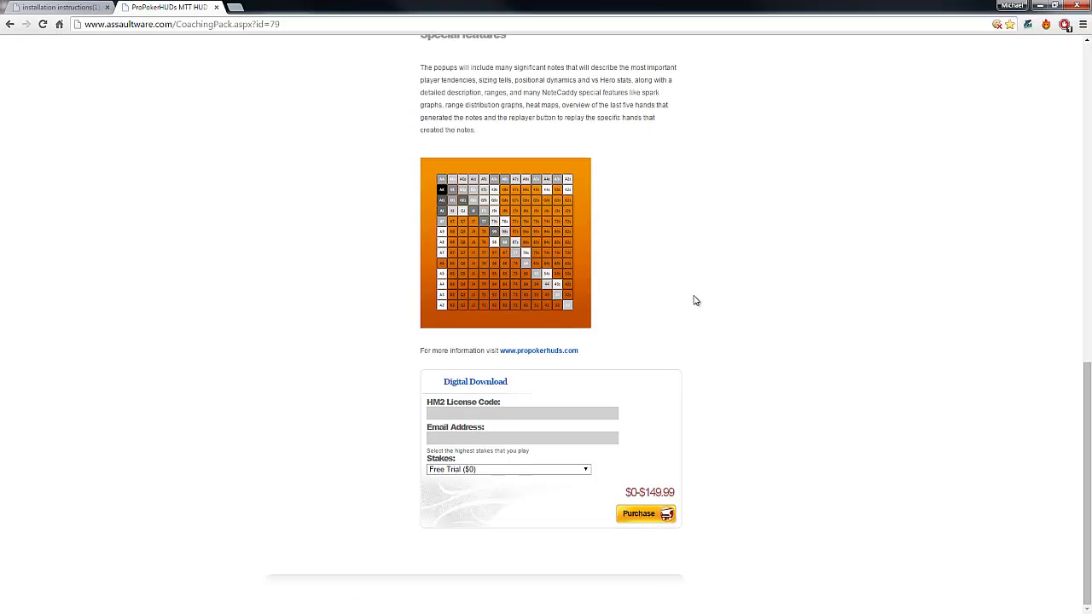
# - Examine the licence code, email address and stakes fields of the Digital Download form, including the available stakes options
pyautogui.click(467, 411)
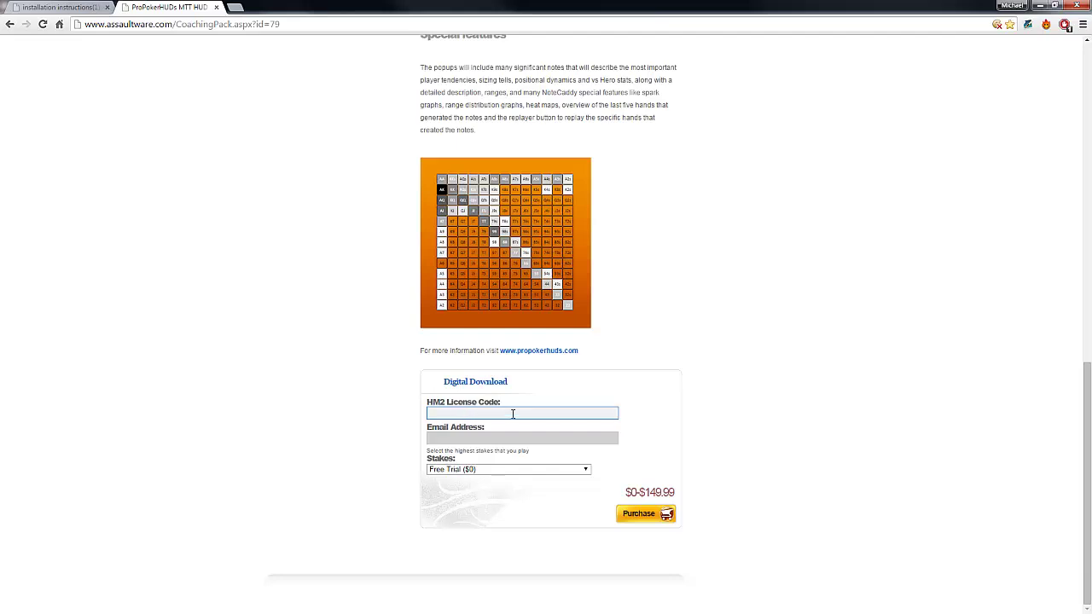
pyautogui.click(476, 437)
pyautogui.click(625, 493)
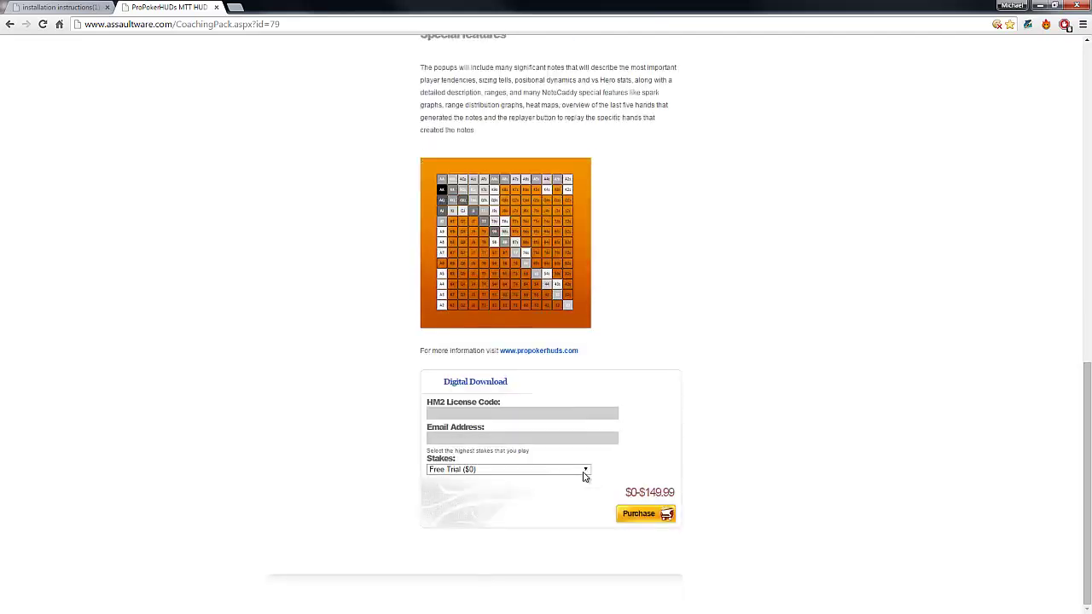
pyautogui.click(586, 472)
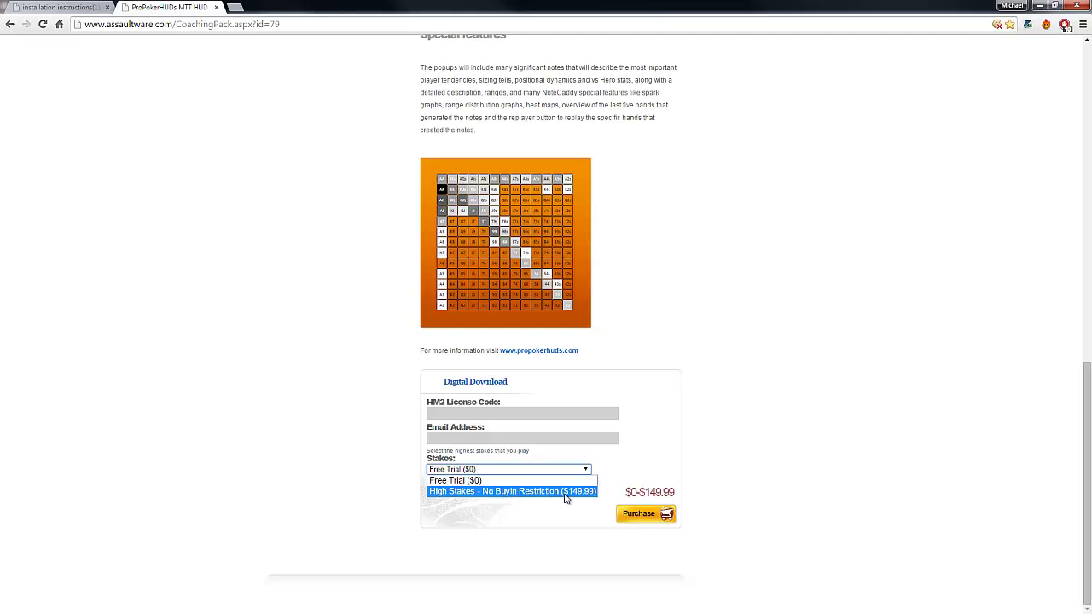
pyautogui.click(791, 431)
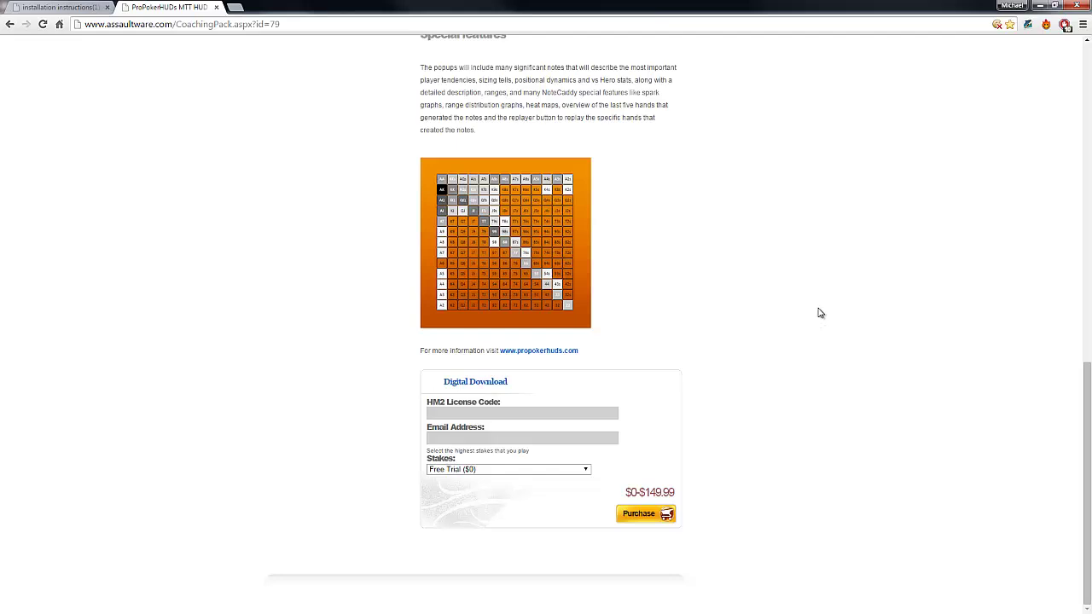
pyautogui.click(445, 413)
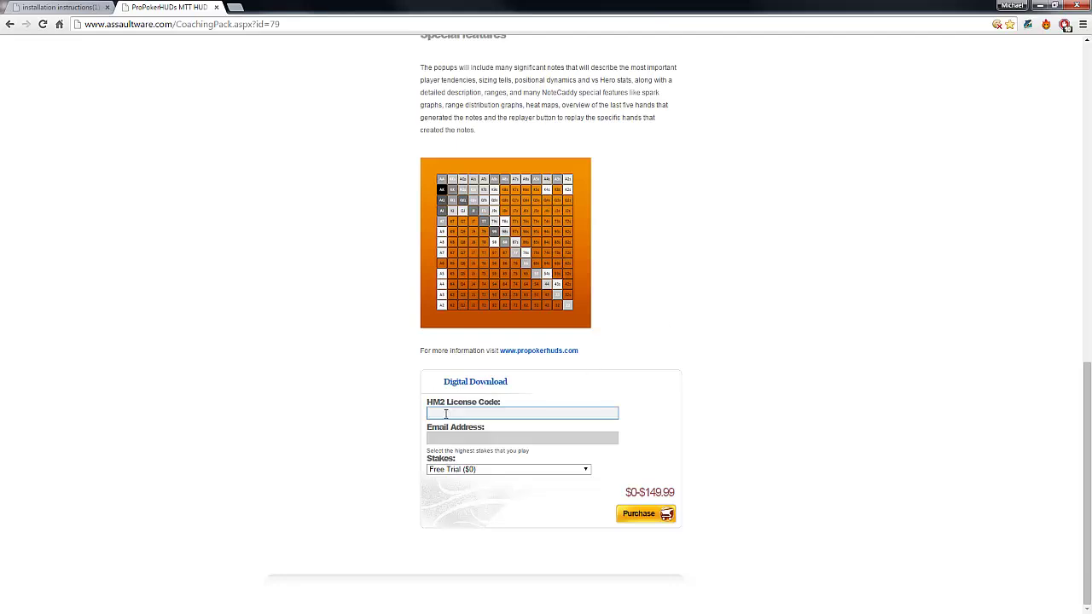
pyautogui.click(909, 365)
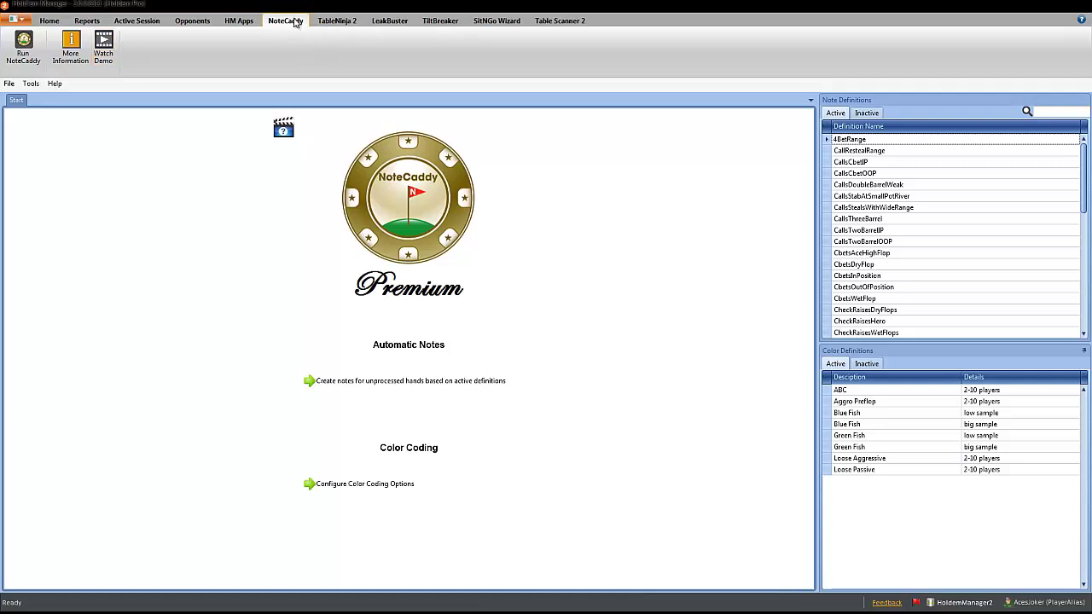
# - View NoteCaddy's help commands in Holdem Manager 2, and bring up the installation instructions page in the browser
pyautogui.click(57, 84)
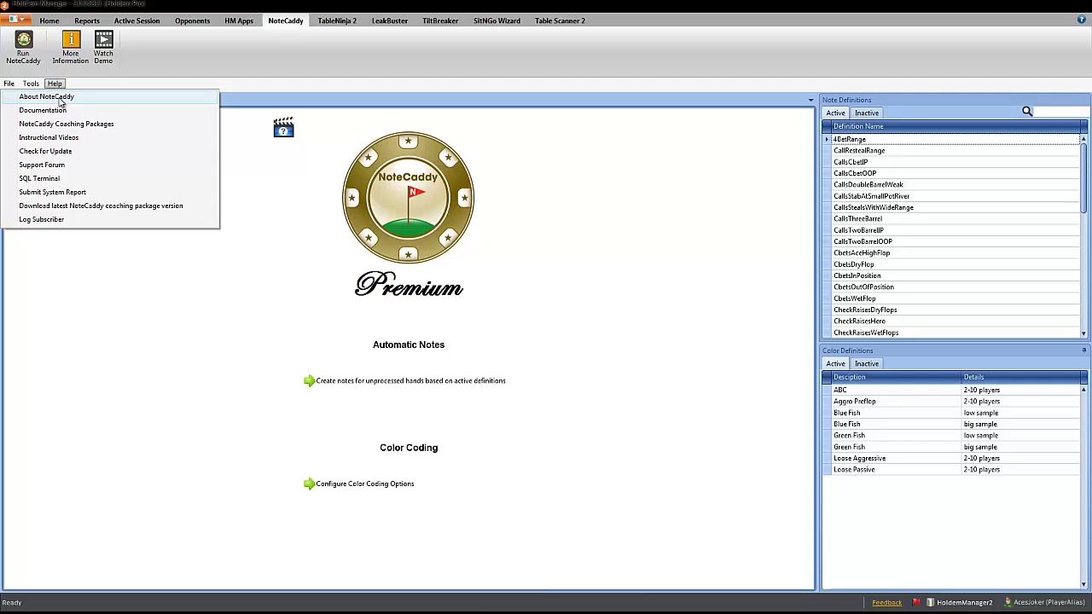
pyautogui.click(612, 181)
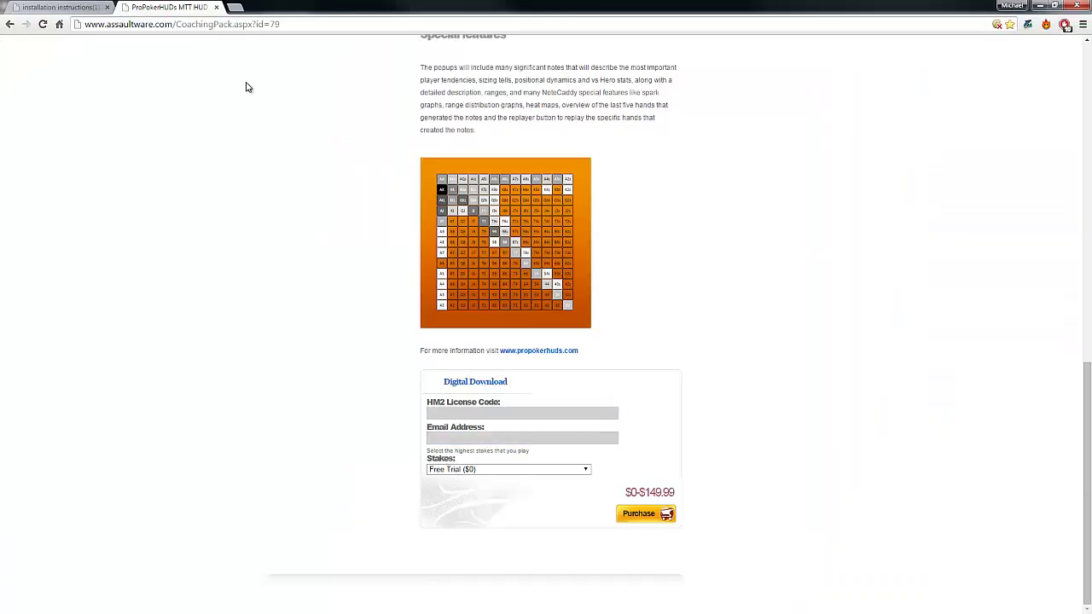
pyautogui.click(29, 10)
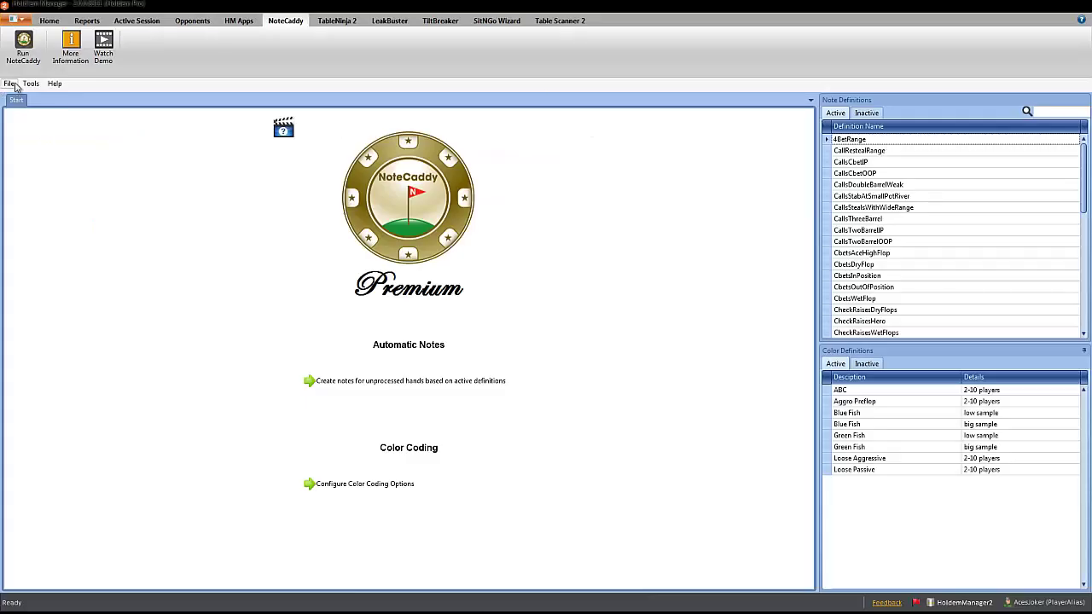
# - Close Holdem Manager 2 and relaunch it from the desktop
pyautogui.click(1088, 8)
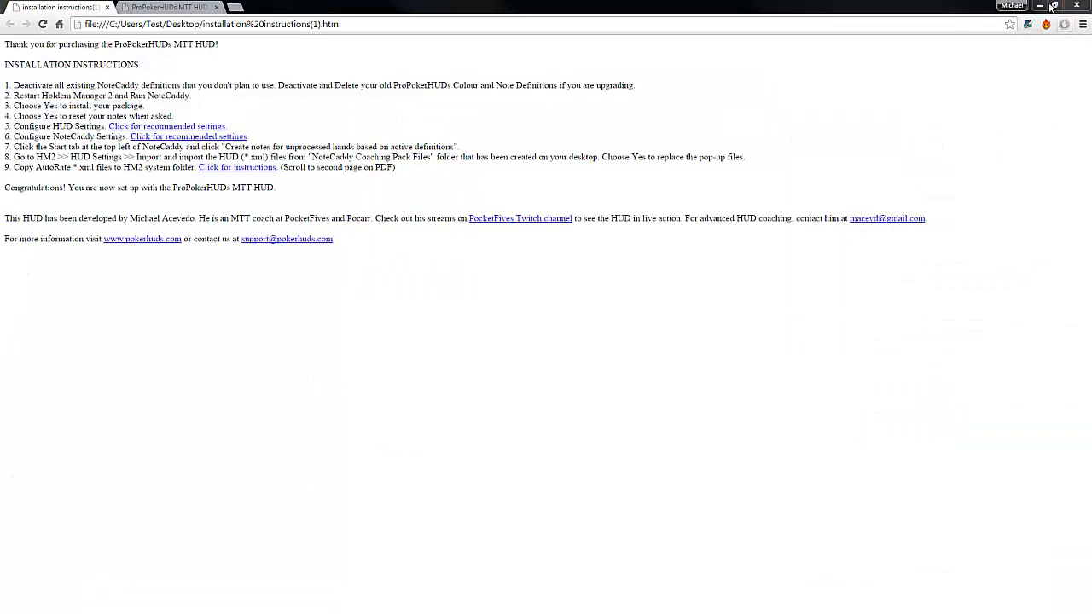
pyautogui.click(1051, 6)
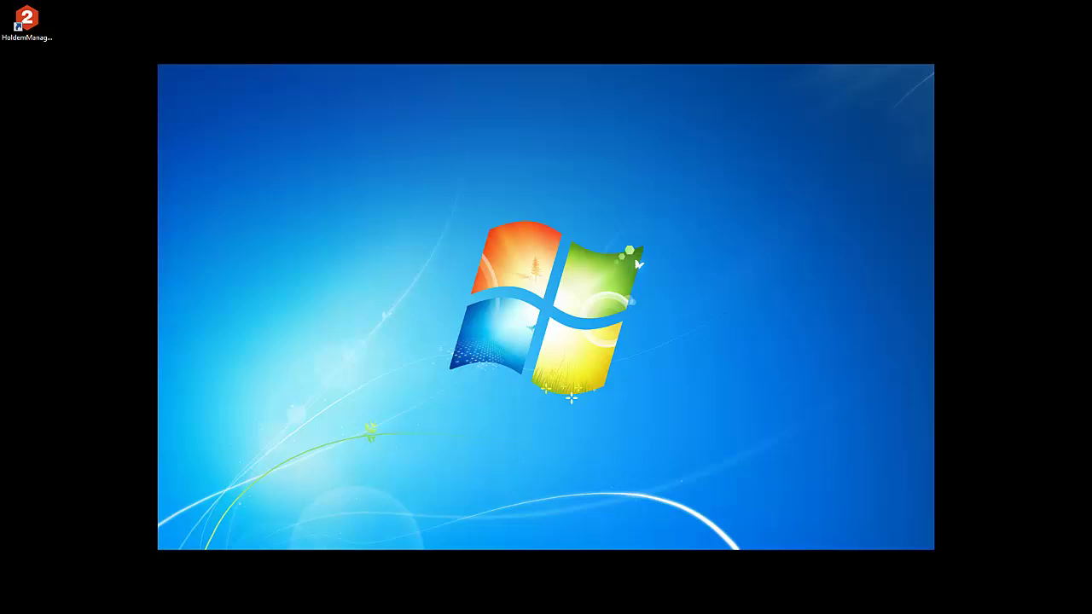
pyautogui.doubleClick(24, 27)
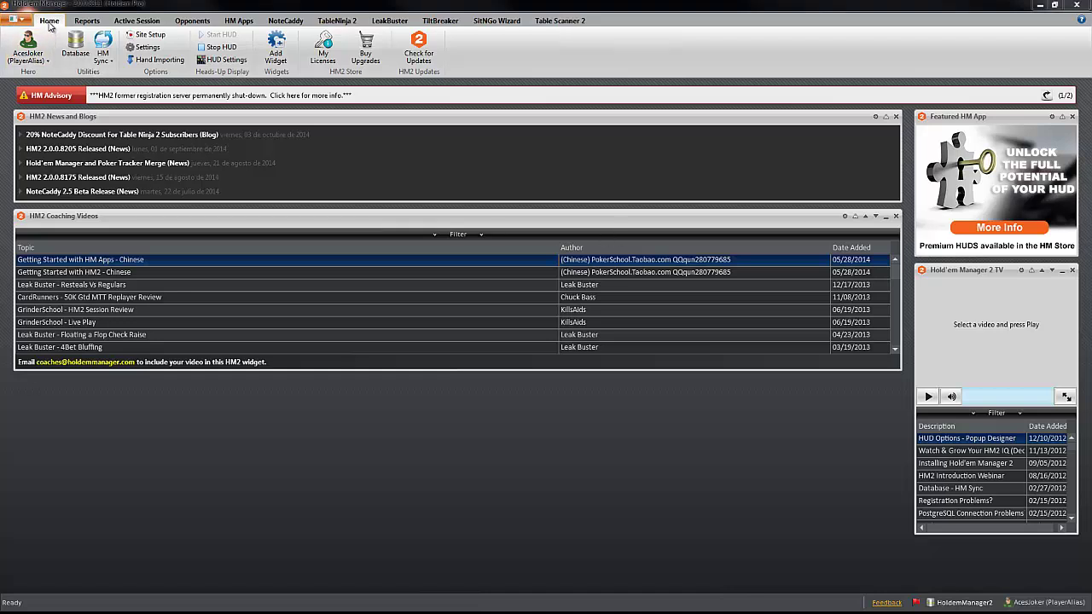
# - Run NoteCaddy, stop its automatic note creation and return to the NoteCaddy start page
pyautogui.click(286, 21)
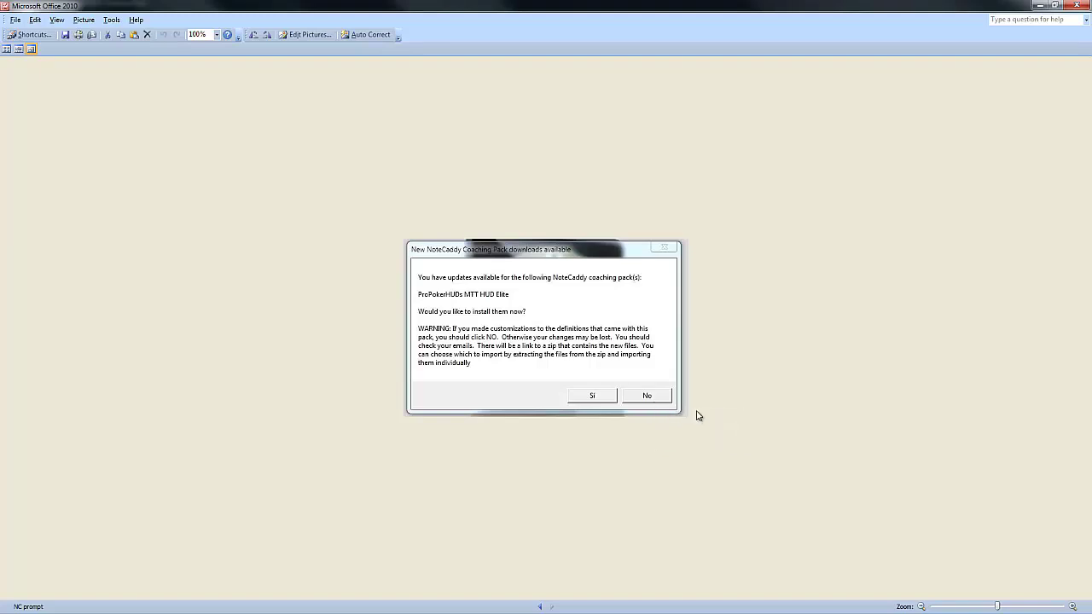
pyautogui.click(1079, 10)
pyautogui.click(23, 45)
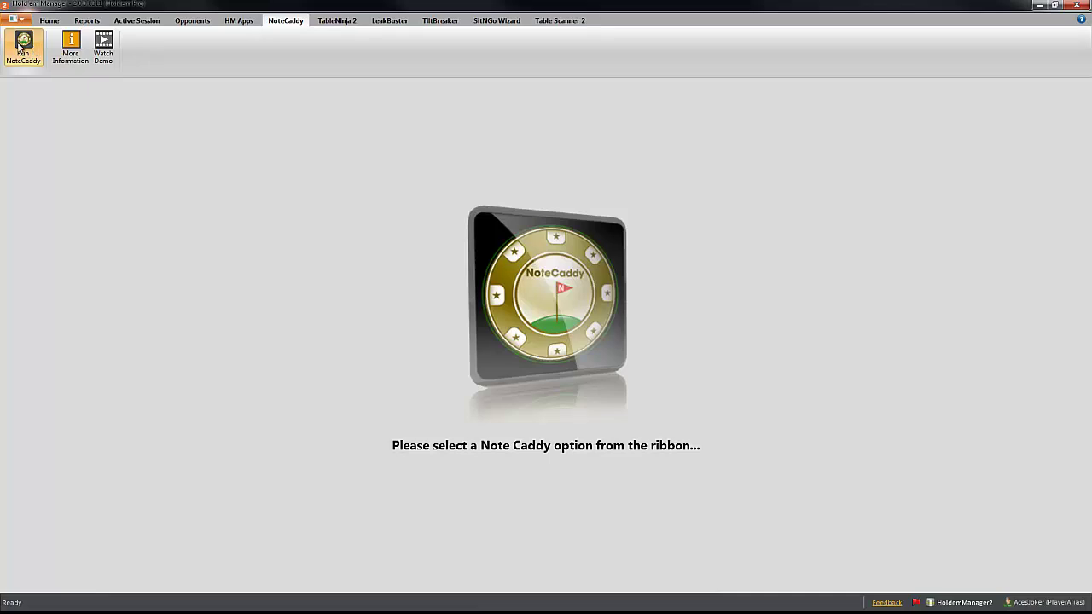
pyautogui.click(19, 46)
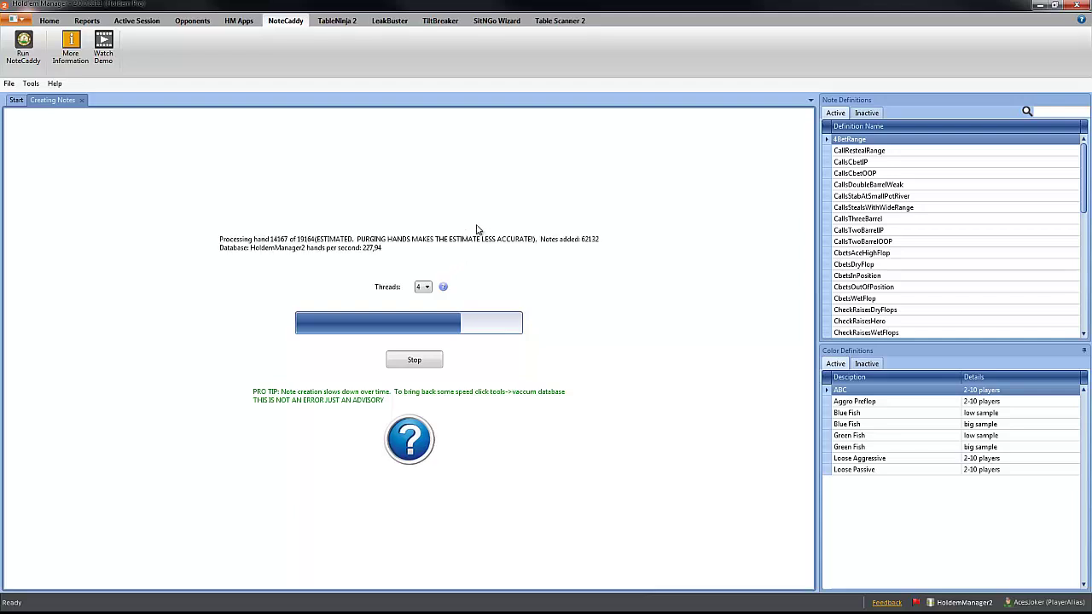
pyautogui.click(420, 362)
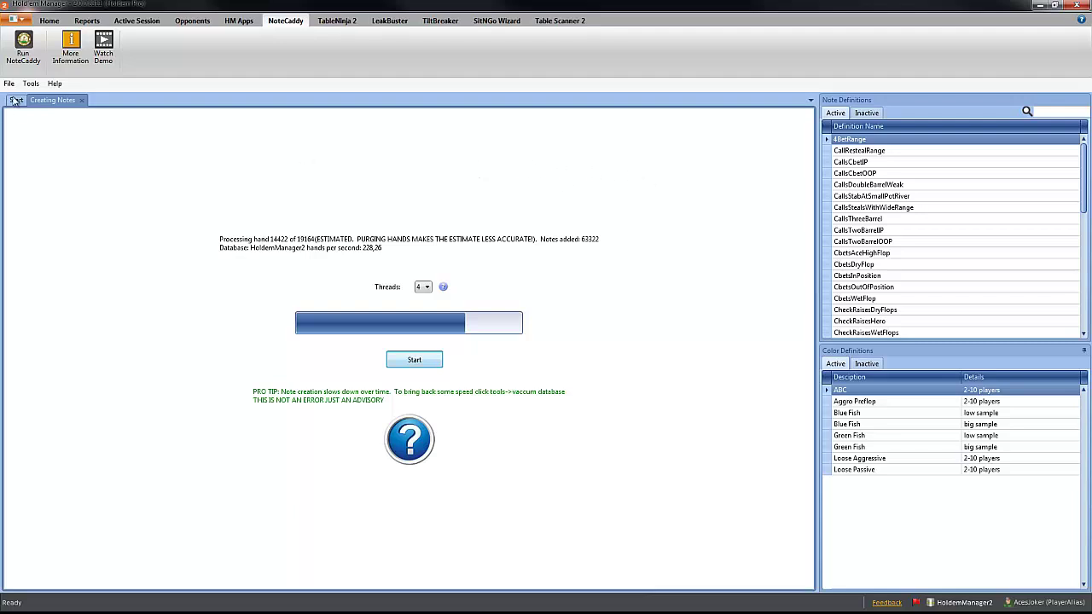
pyautogui.click(15, 100)
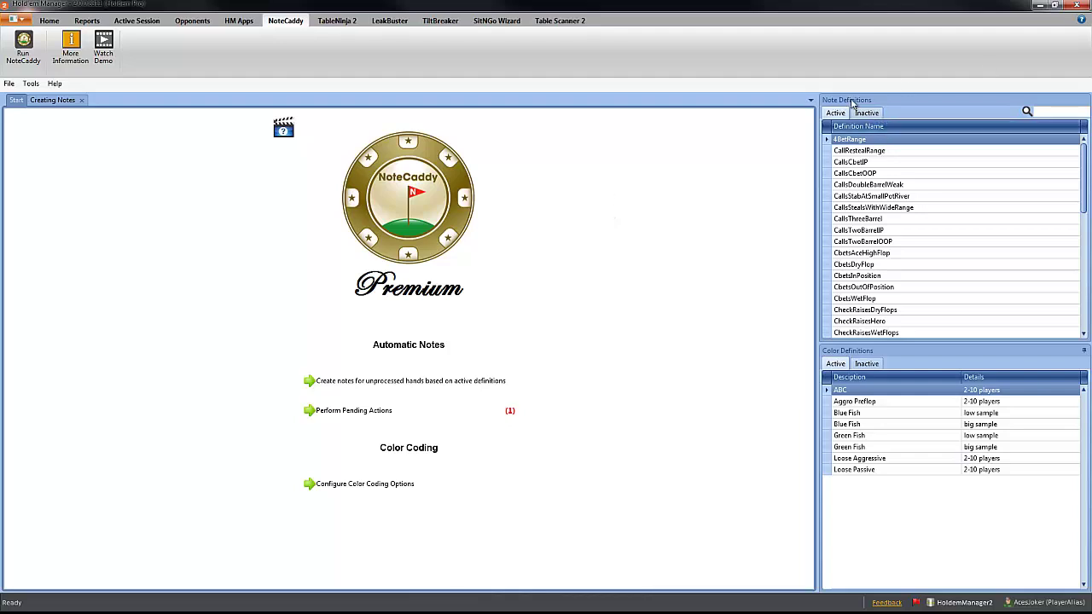
# - Make all active NoteCaddy note definitions inactive, from 4BetRange through the end of the list
pyautogui.click(886, 165)
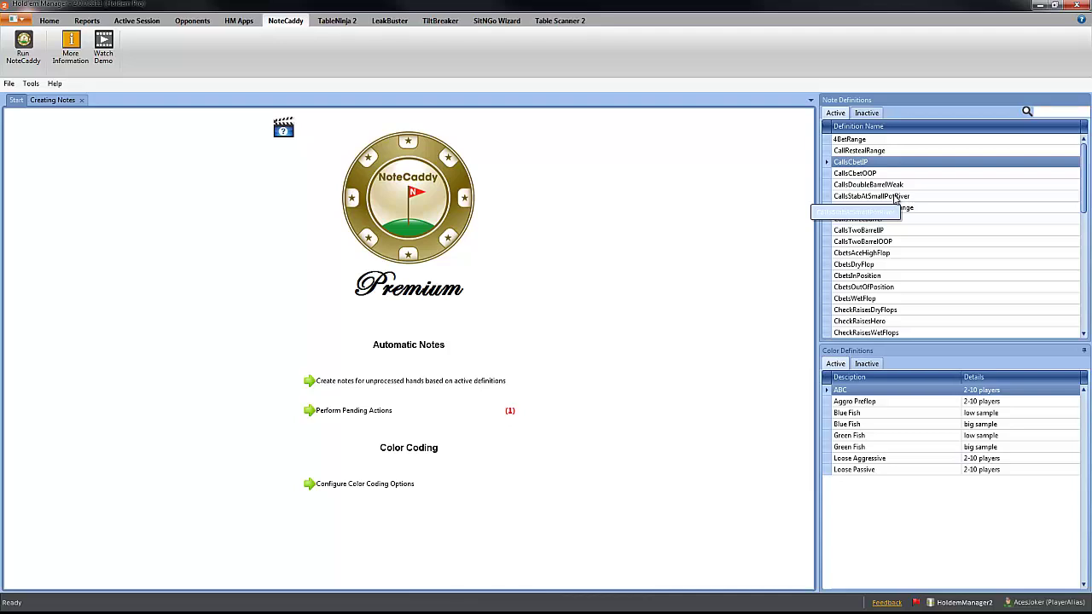
pyautogui.click(855, 140)
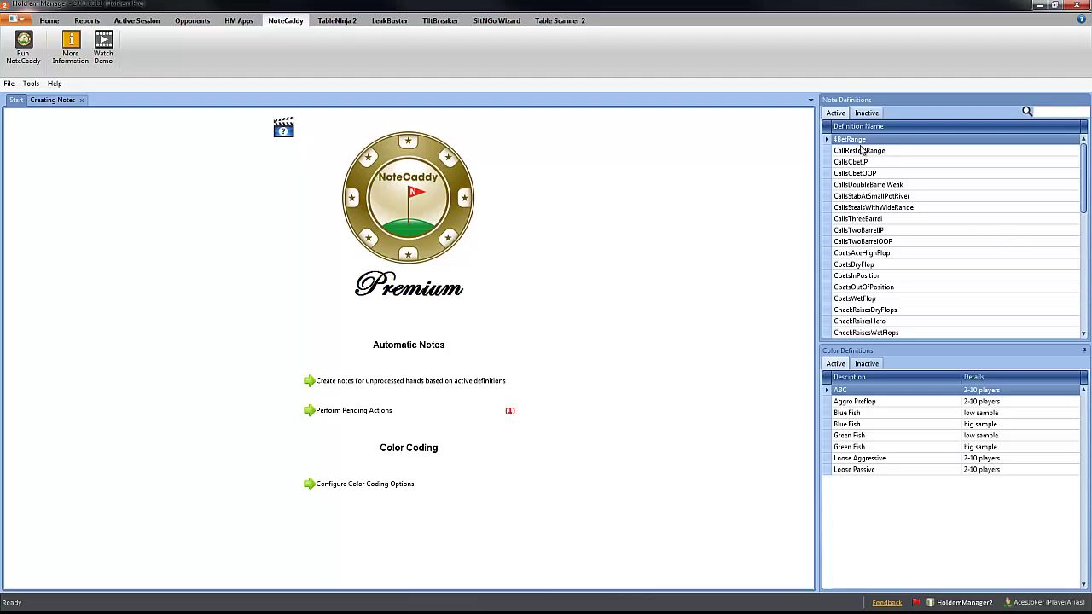
pyautogui.scroll(-12, 1024, 208)
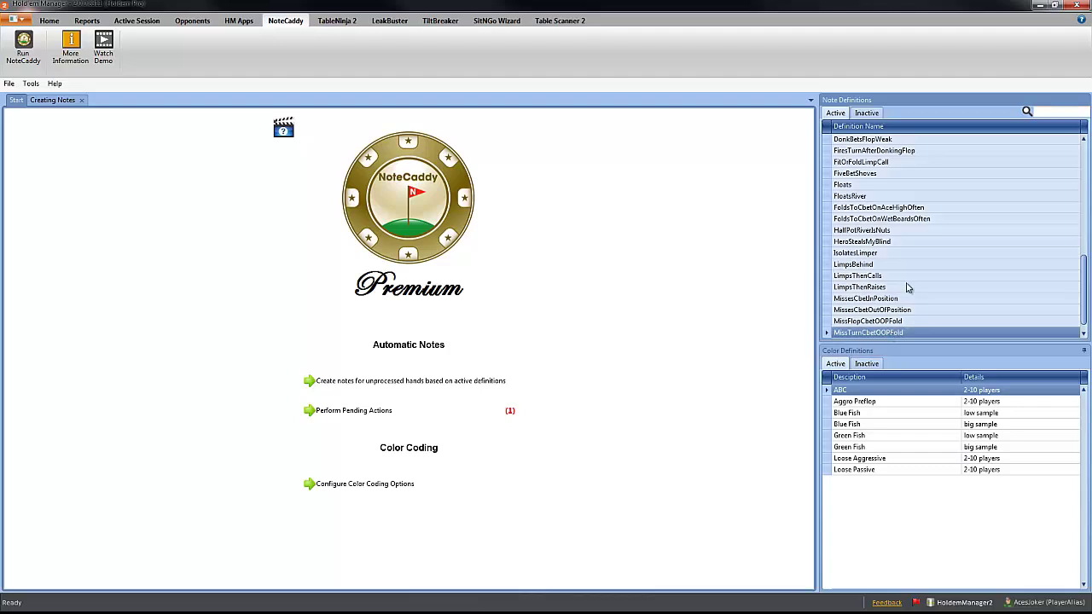
pyautogui.scroll(12, 905, 284)
pyautogui.click(866, 175)
pyautogui.rightClick(867, 177)
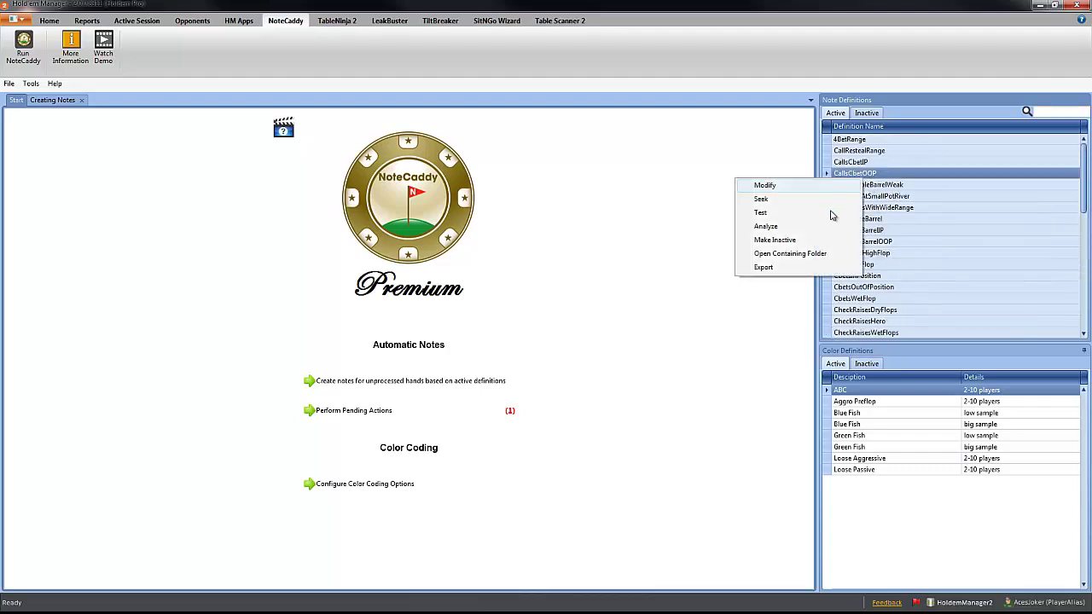
pyautogui.click(788, 241)
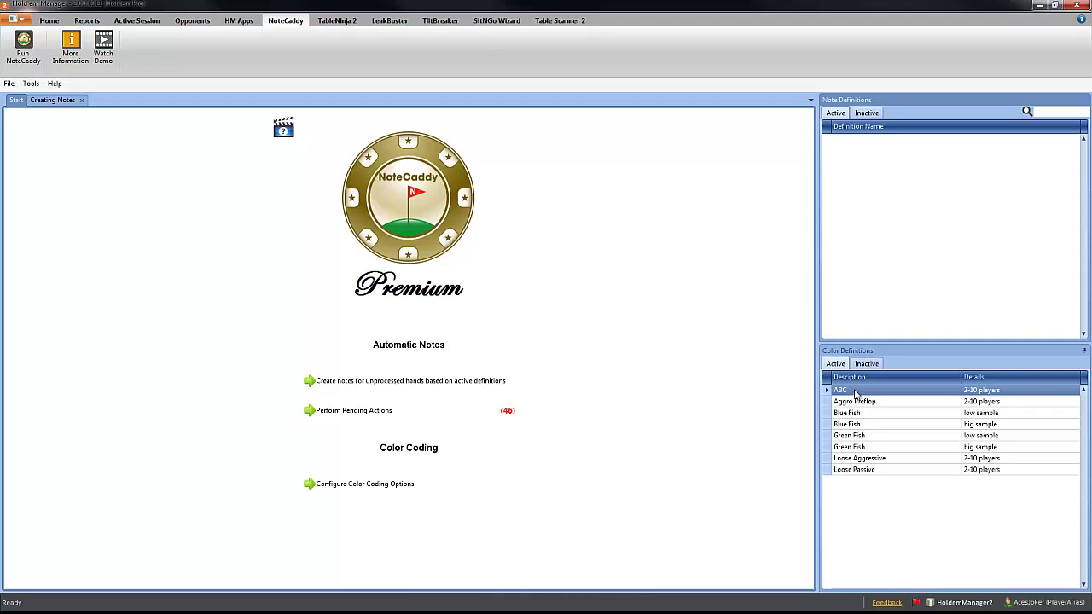
# - Make all active color definitions inactive, from ABC through Loose Passive
pyautogui.keyDown('shift'); pyautogui.click(877, 471); pyautogui.keyUp('shift')
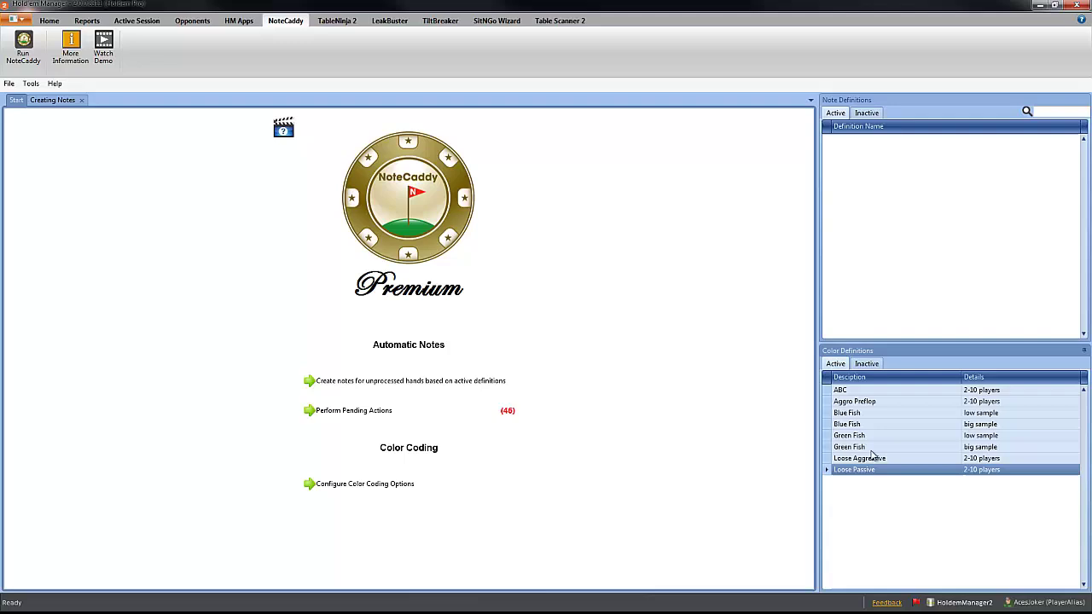
pyautogui.rightClick(860, 414)
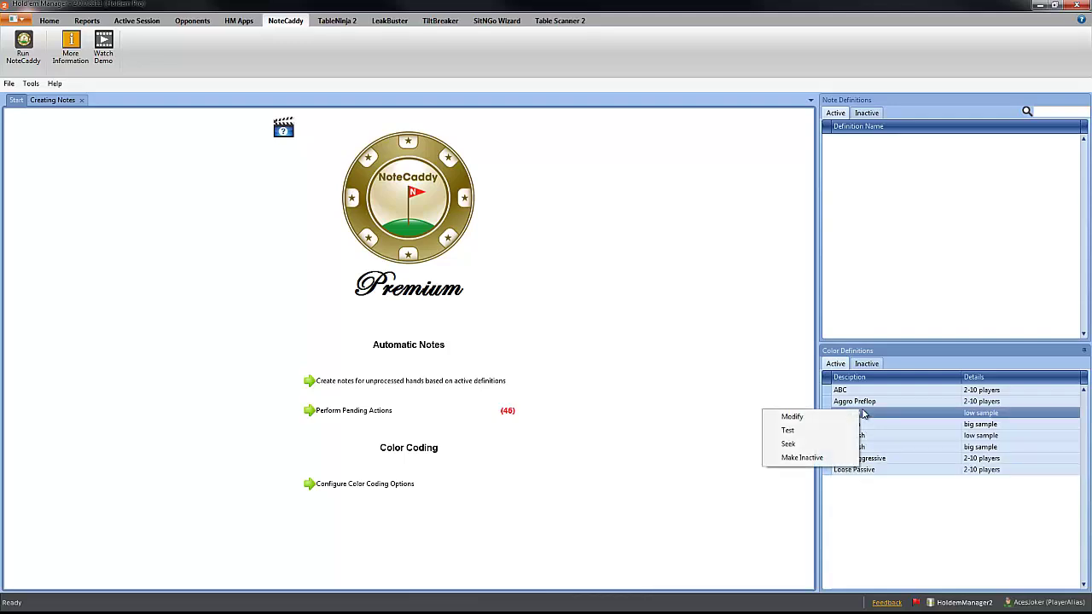
pyautogui.click(822, 458)
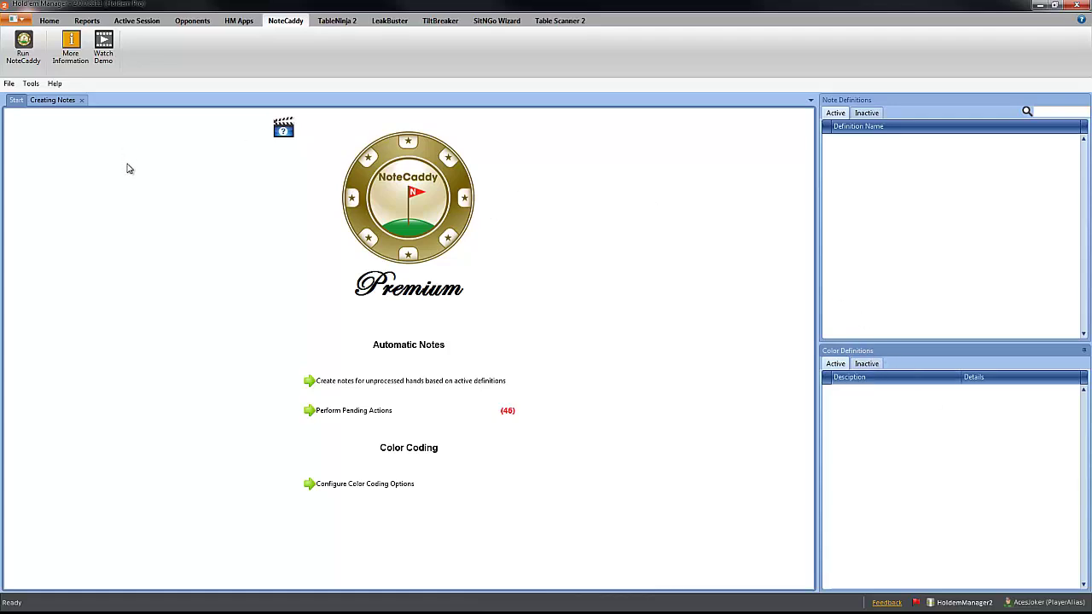
# - Open the NoteCaddy settings and switch to the browser to view the NoteCaddy Recommended Settings PDF from its first page
pyautogui.click(10, 85)
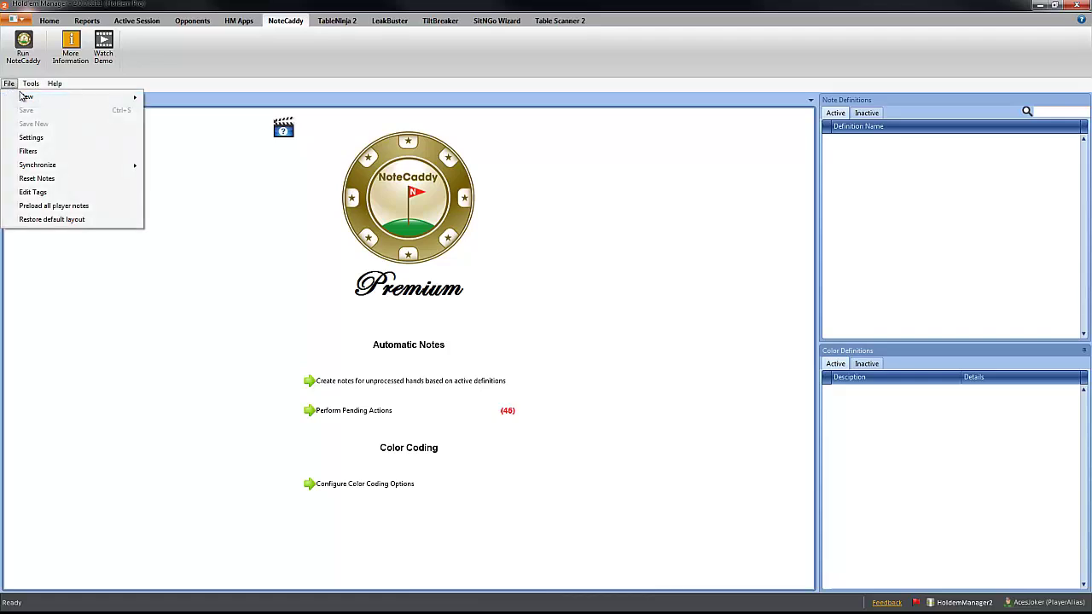
pyautogui.click(35, 138)
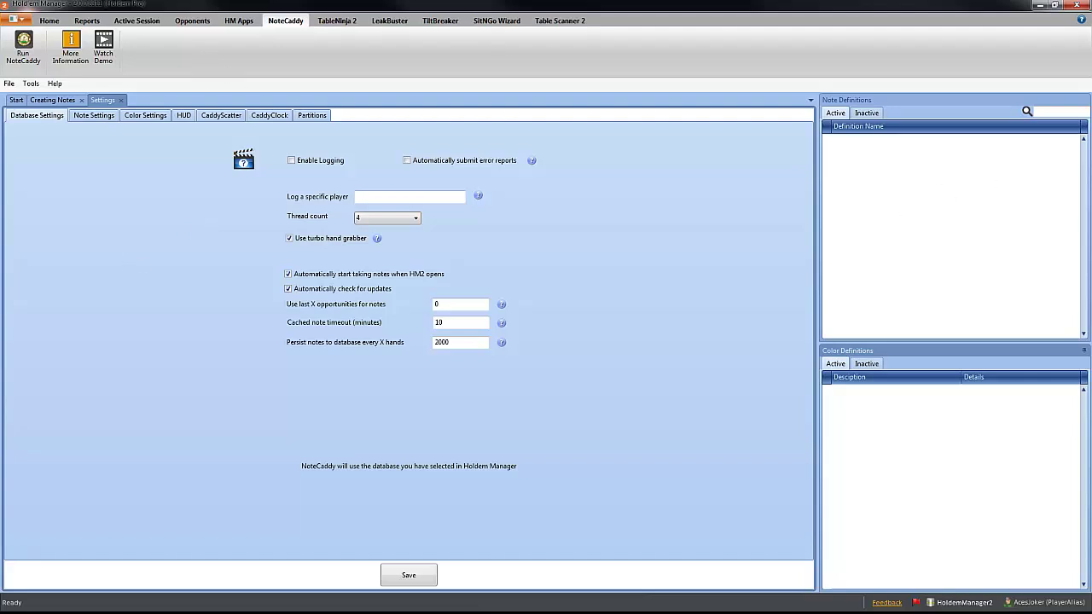
pyautogui.hotkey('alt', 'Tab')
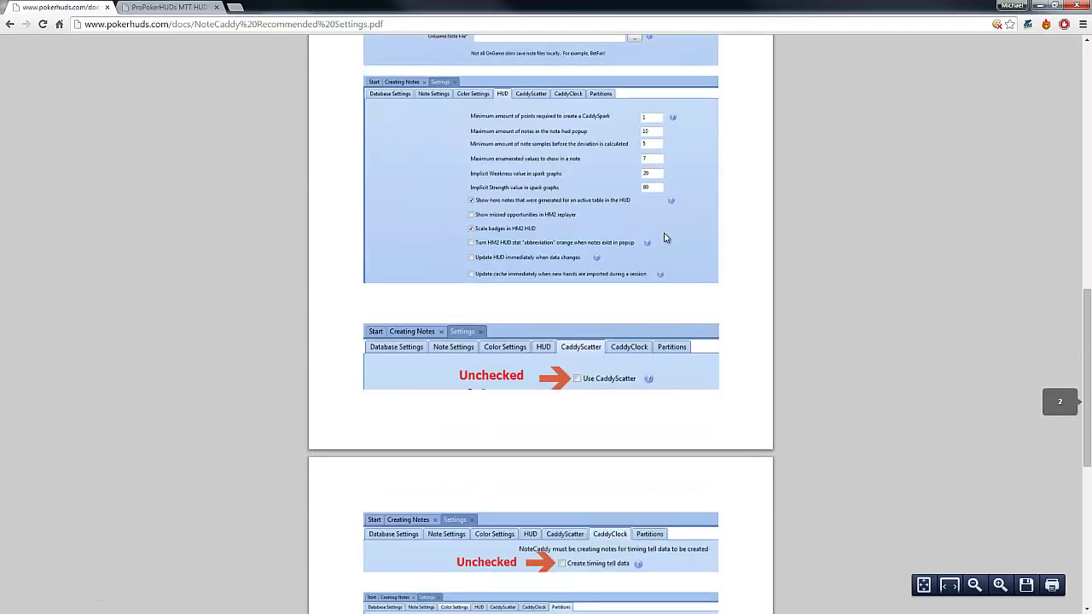
pyautogui.scroll(10, 666, 238)
pyautogui.scroll(5, 666, 238)
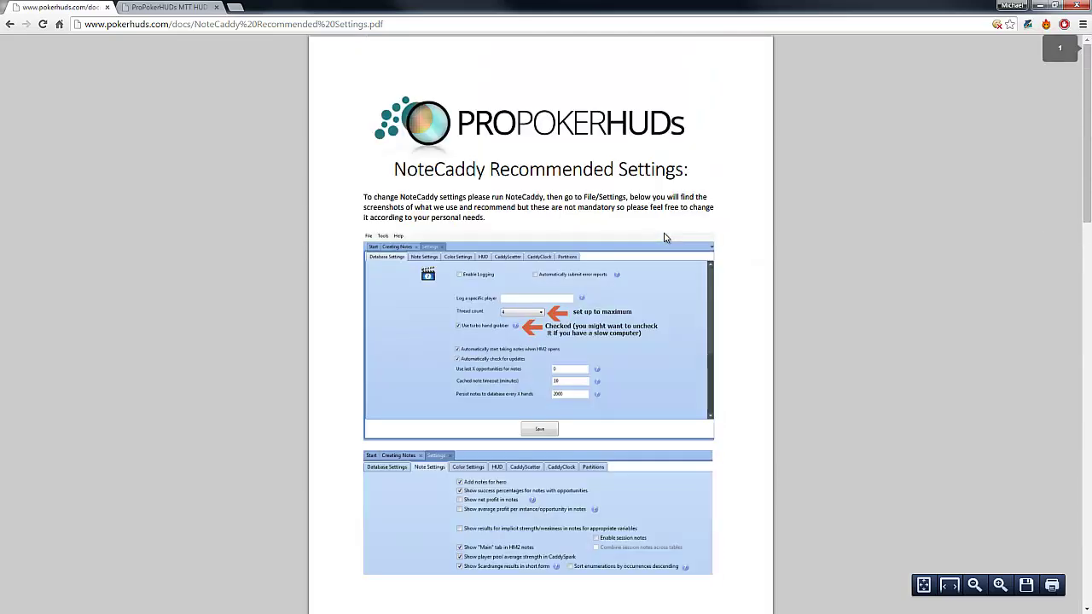
# - Return to Holdem Manager, review the note, color, HUD and CaddyScatter settings, and close the Settings and Creating Notes pages
pyautogui.click(9, 24)
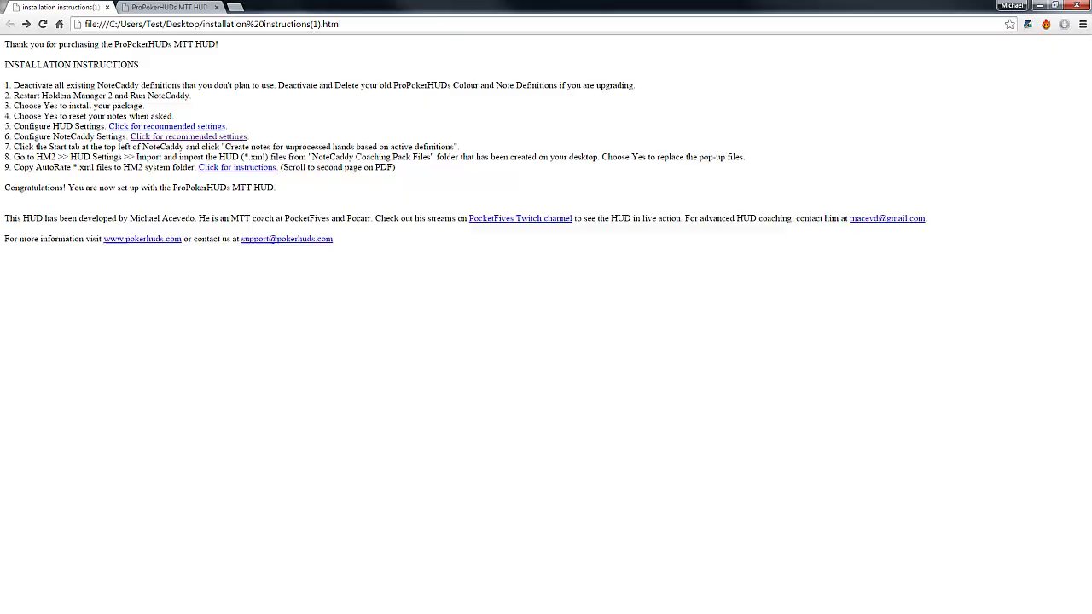
pyautogui.hotkey('alt', 'Tab')
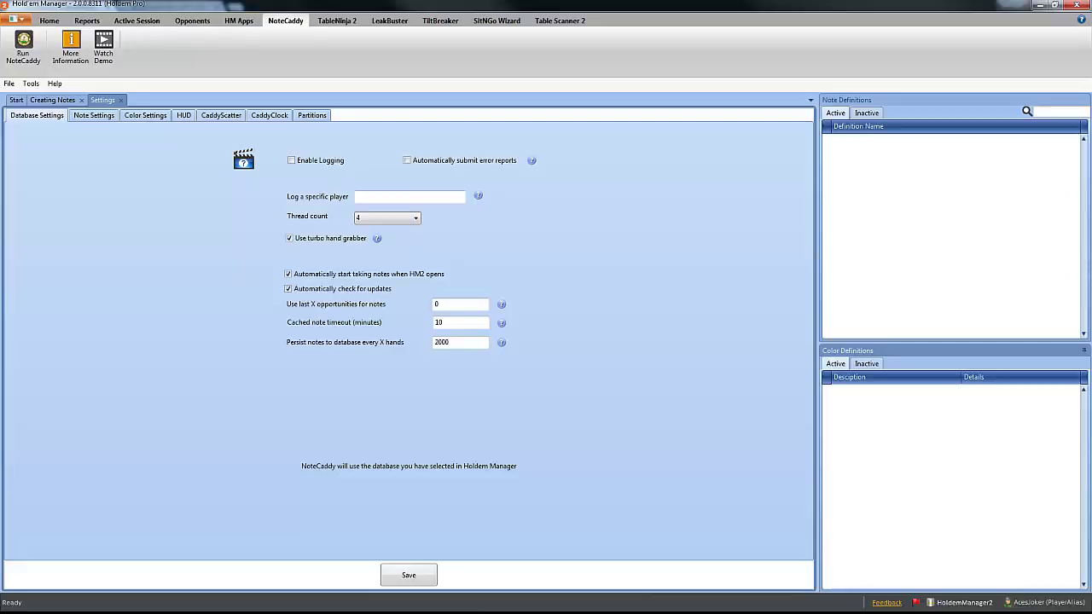
pyautogui.click(93, 121)
pyautogui.click(143, 122)
pyautogui.click(184, 123)
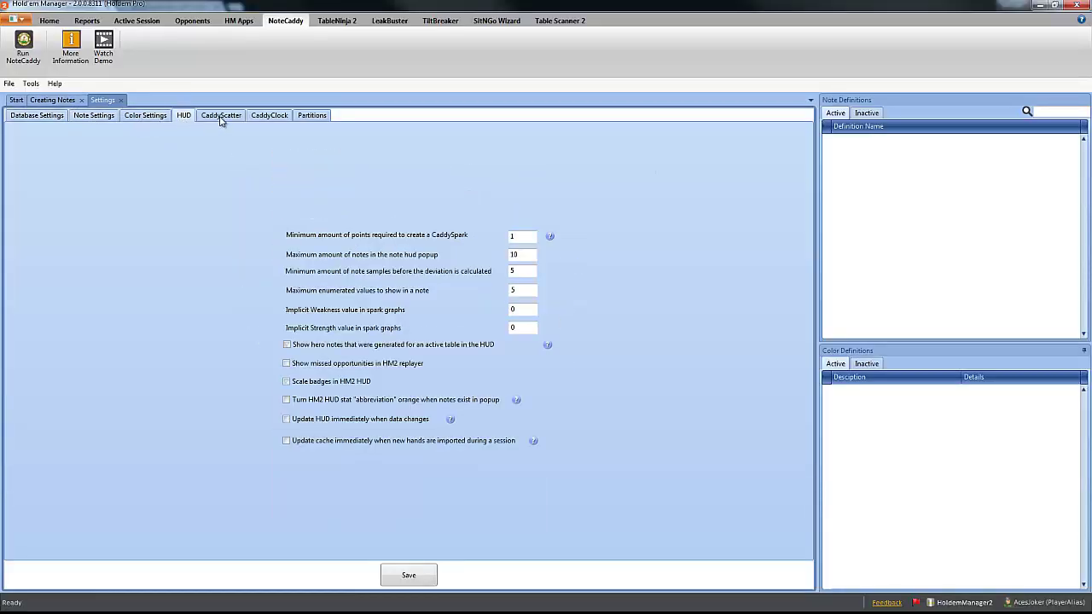
pyautogui.click(221, 117)
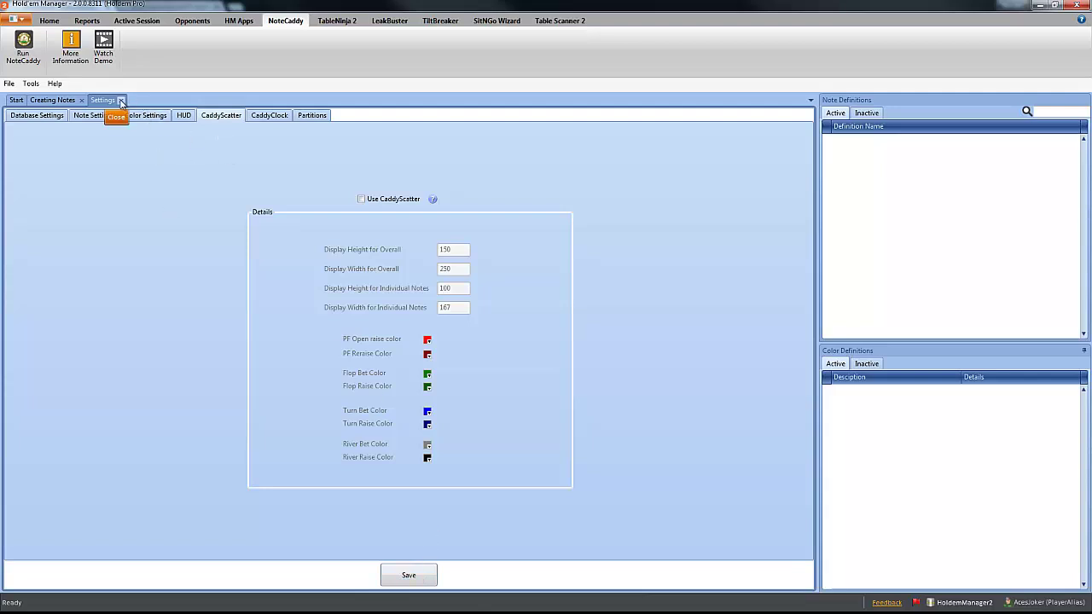
pyautogui.click(121, 102)
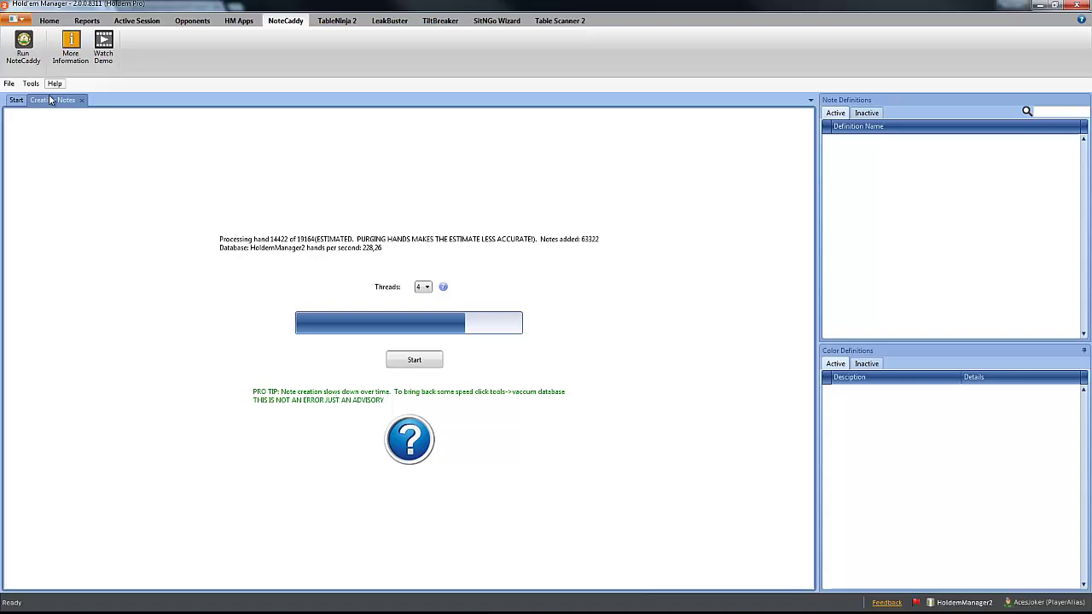
pyautogui.click(81, 100)
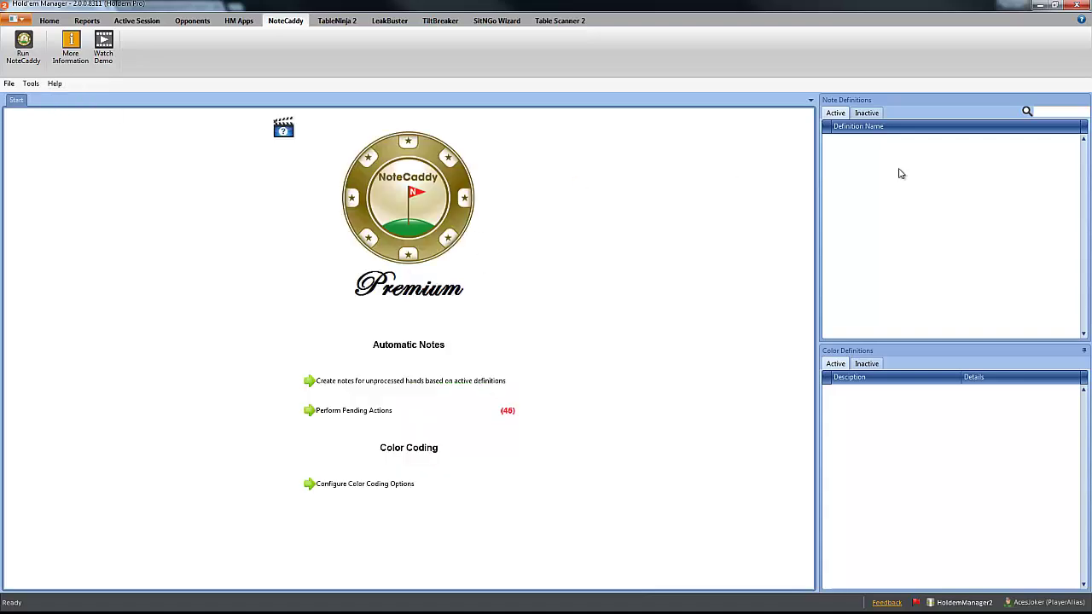
pyautogui.click(30, 84)
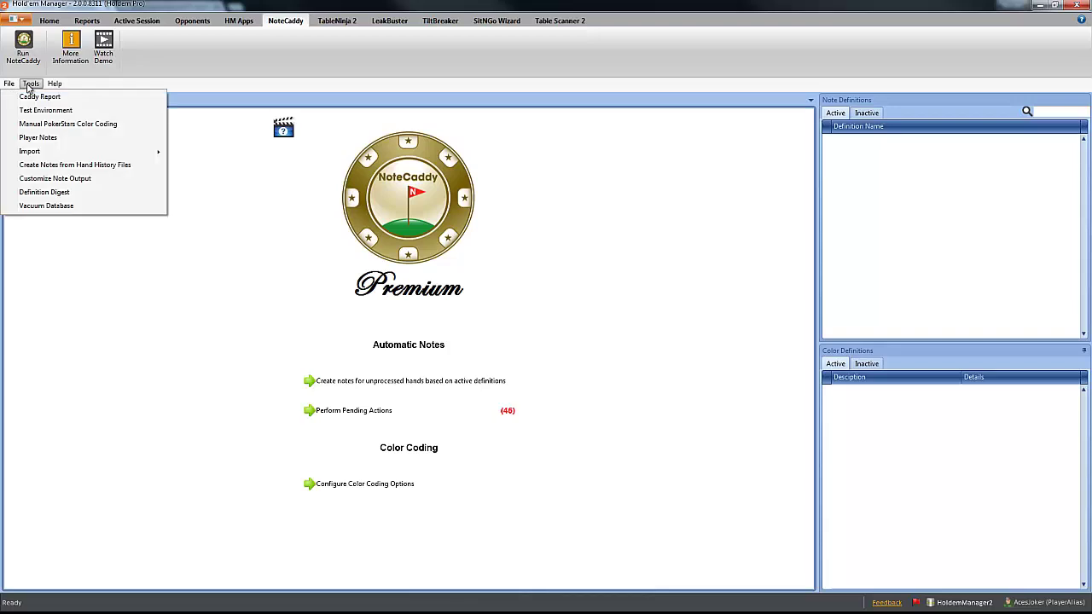
pyautogui.moveTo(83, 154)
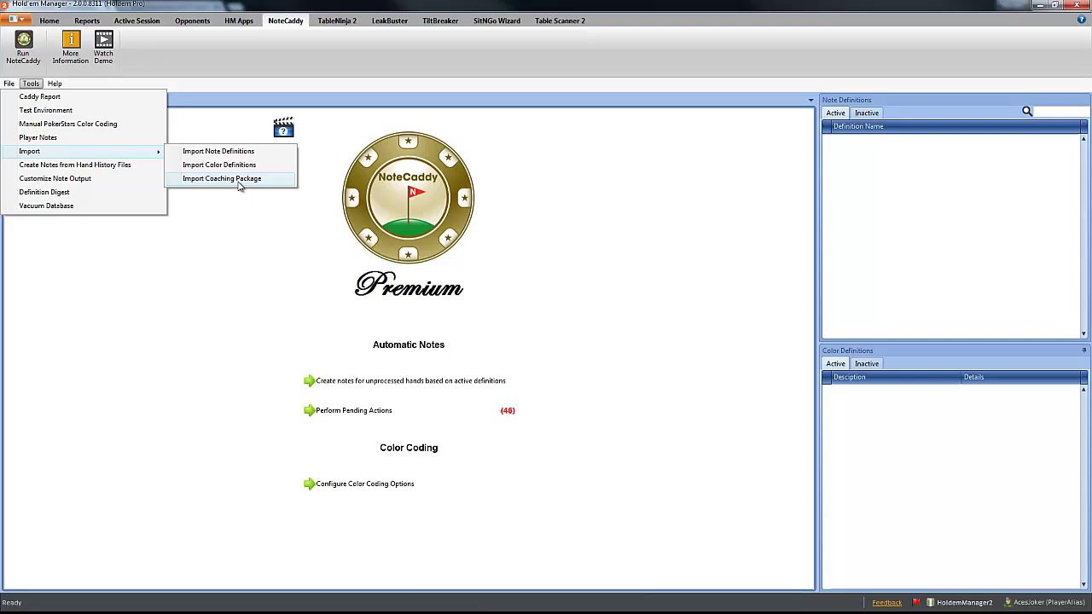
pyautogui.click(609, 207)
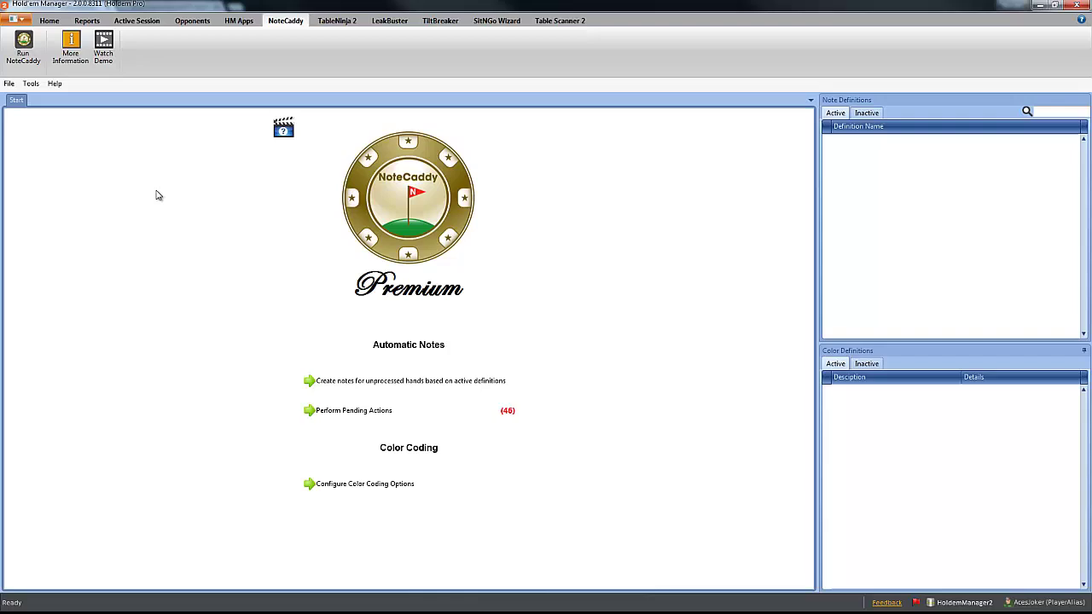
pyautogui.click(31, 84)
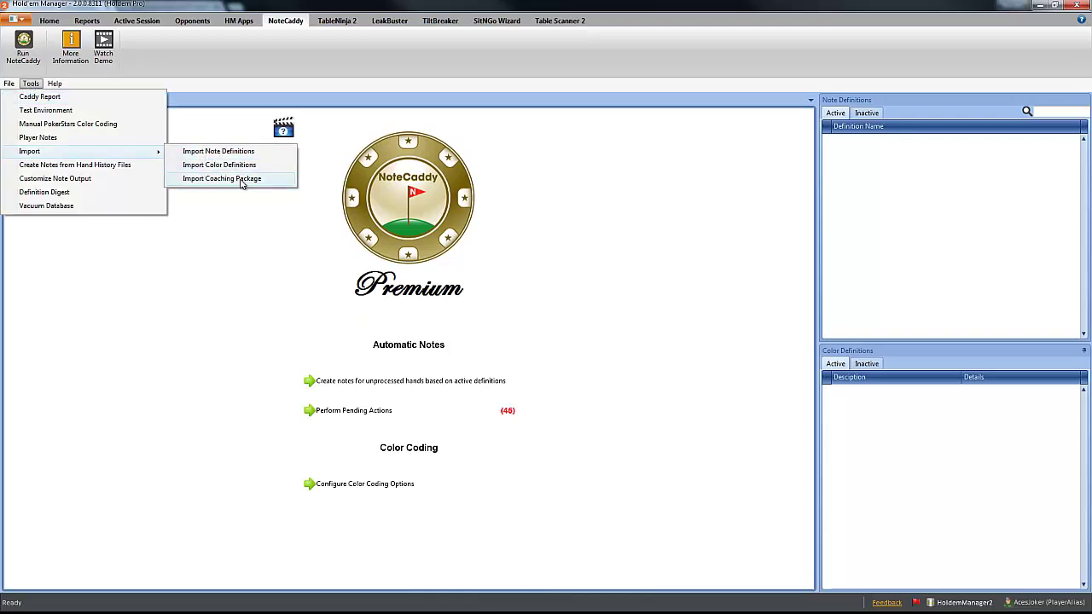
pyautogui.click(242, 178)
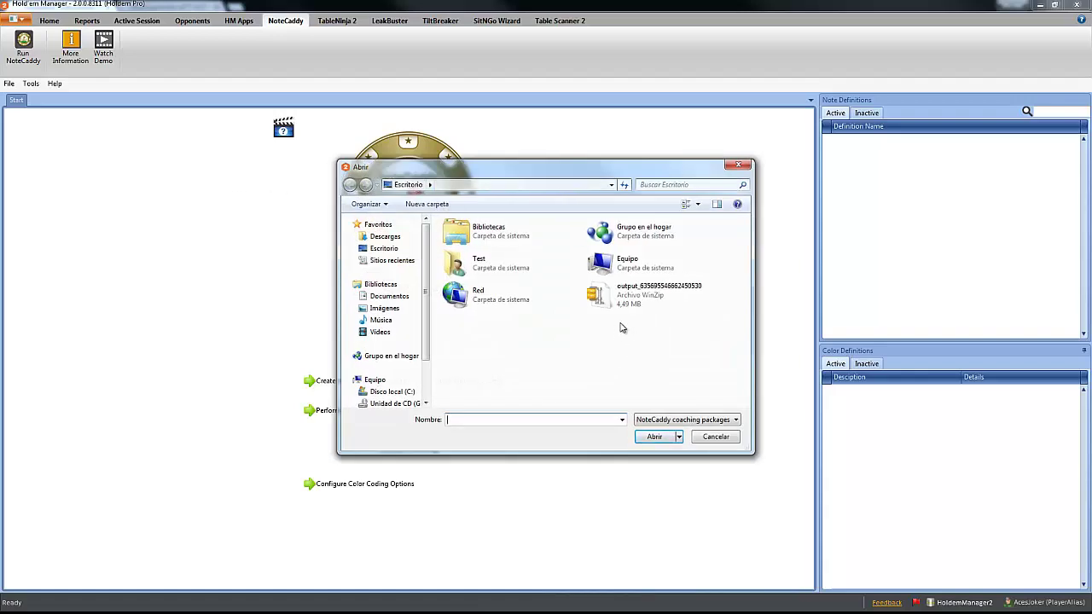
pyautogui.click(633, 294)
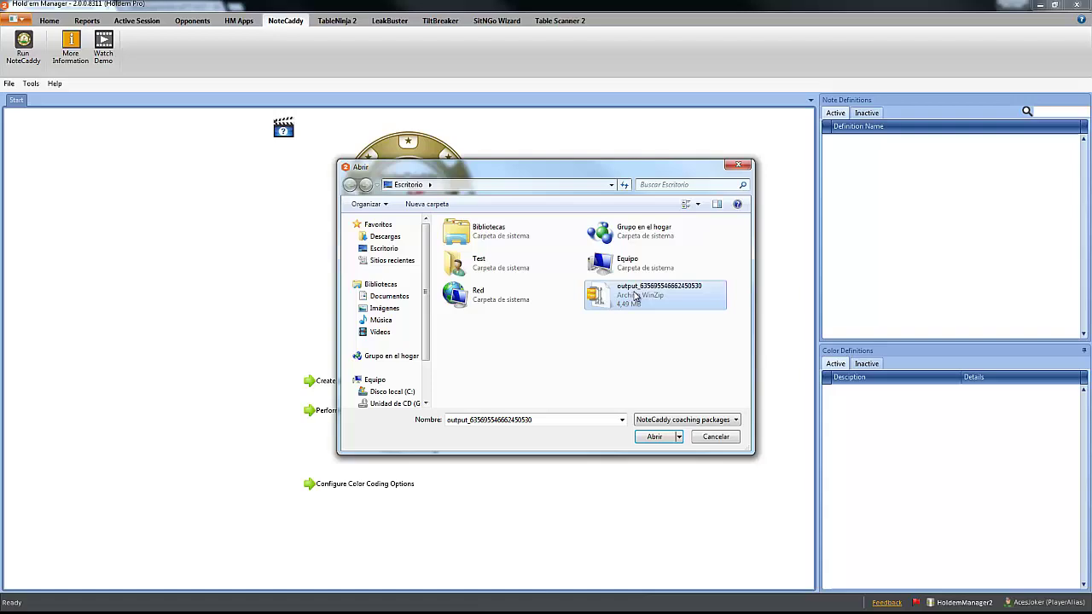
pyautogui.click(655, 437)
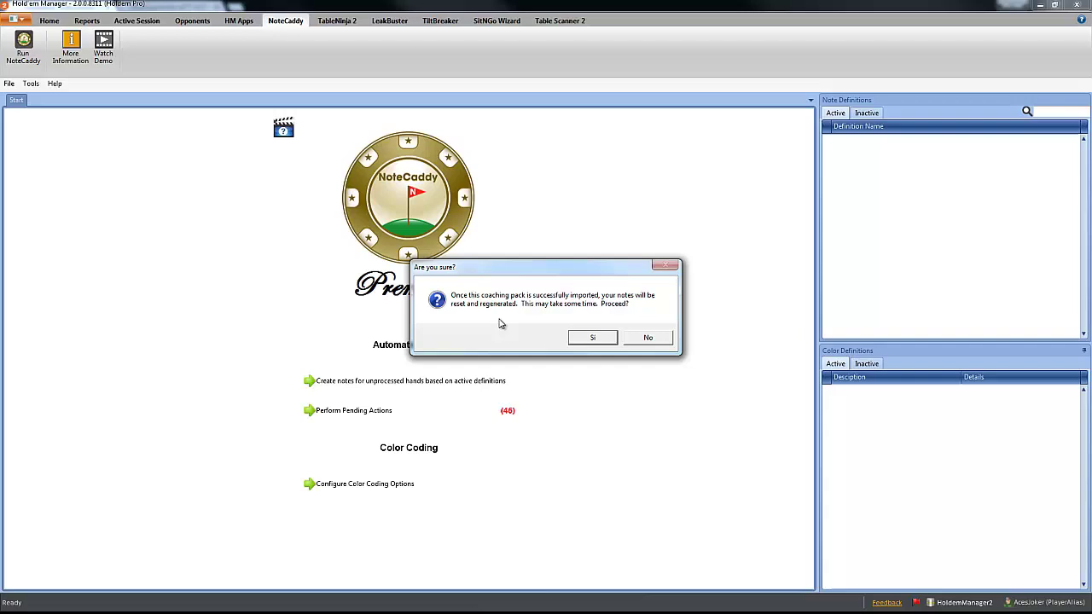
pyautogui.click(594, 338)
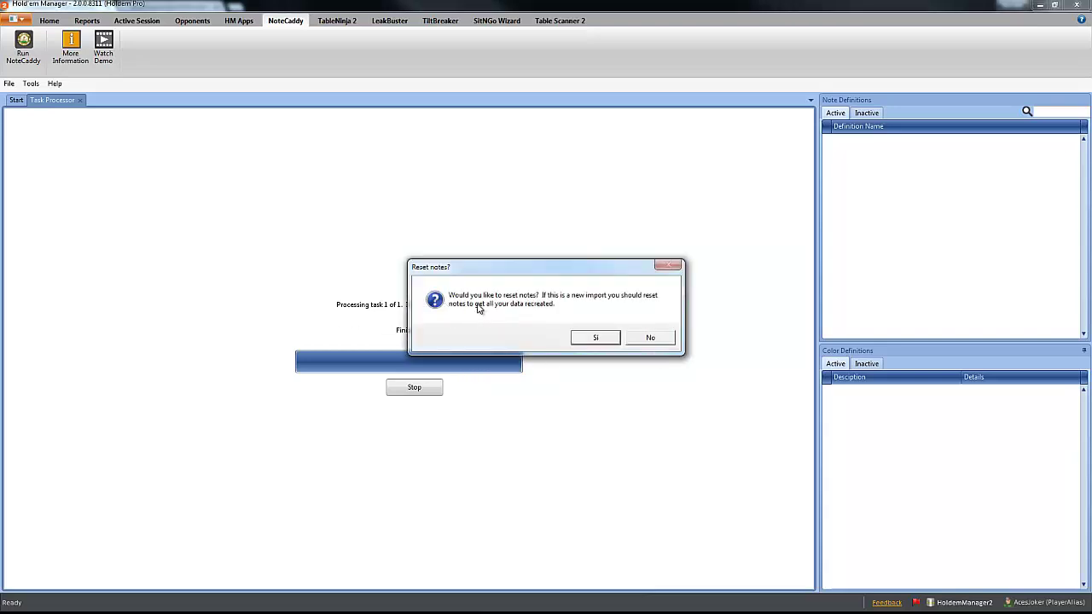
# - Agree to reset the existing notes for the new import and dismiss the notes-removed and package-imported messages
pyautogui.click(603, 340)
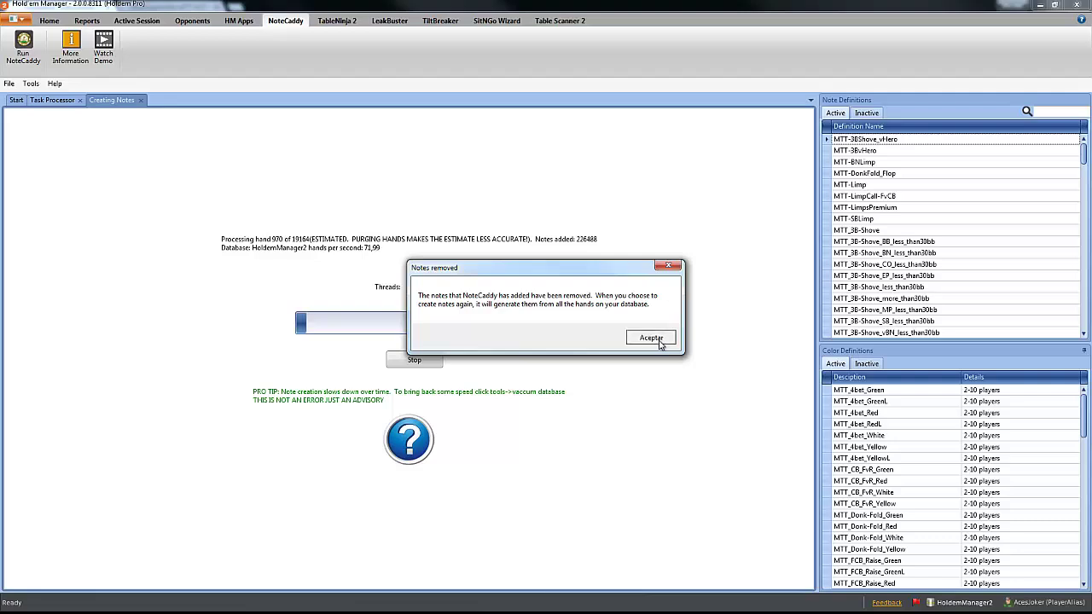
pyautogui.click(650, 337)
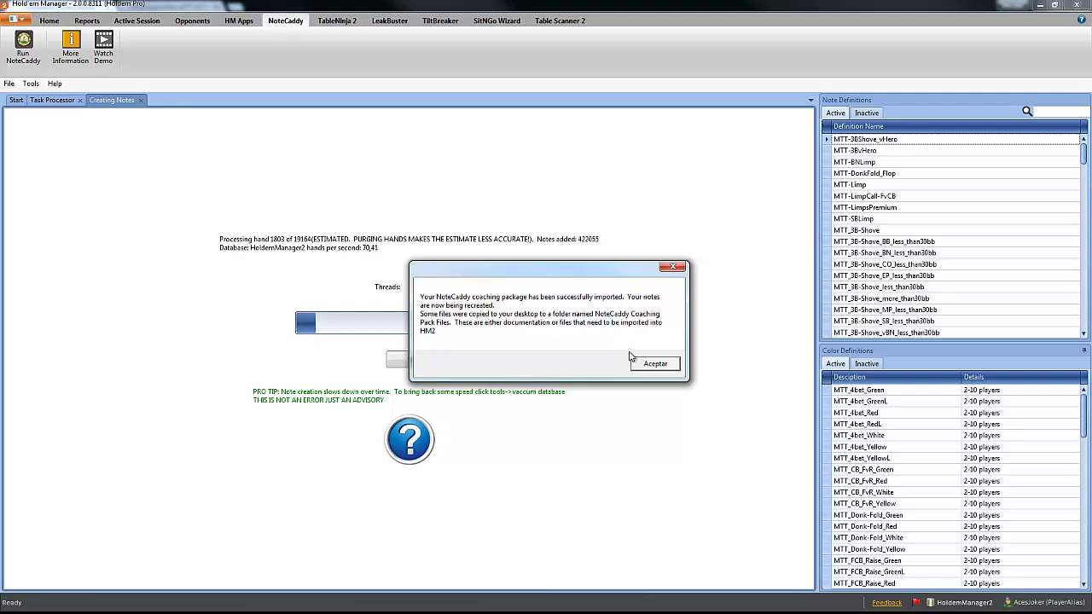
pyautogui.click(654, 364)
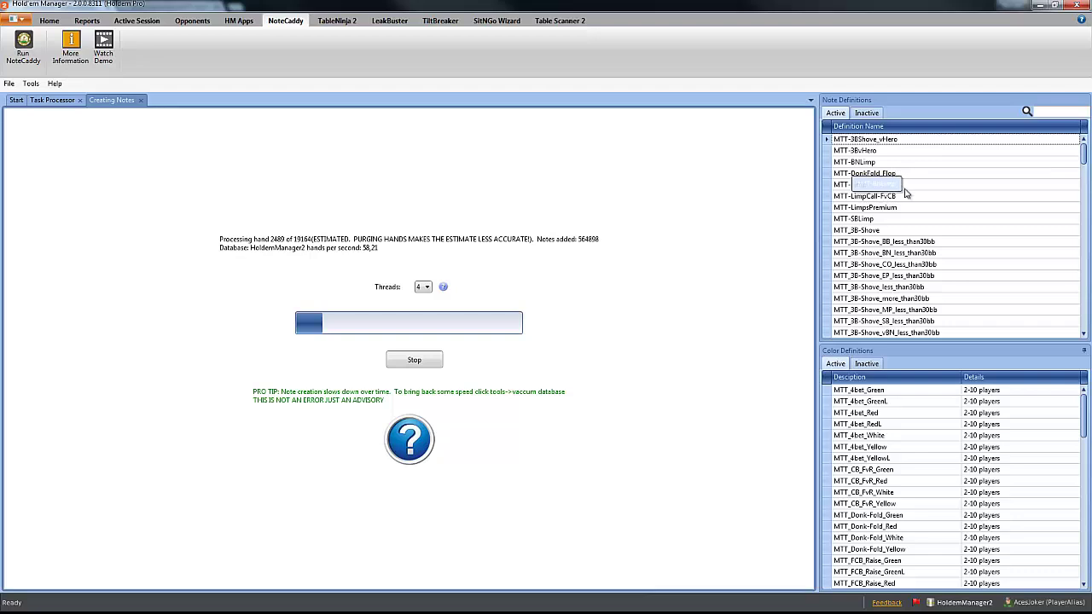
# - Look through the imported MTT note definitions and color definitions in the active lists
pyautogui.moveTo(906, 194); pyautogui.dragTo(900, 191)
pyautogui.scroll(-3, 901, 191)
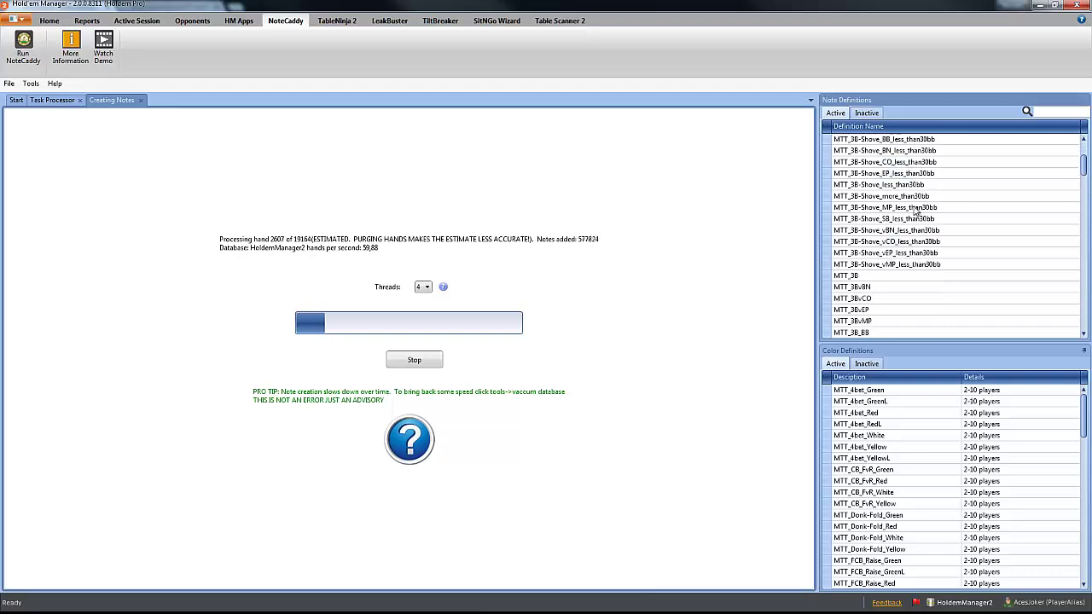
pyautogui.scroll(-5, 916, 211)
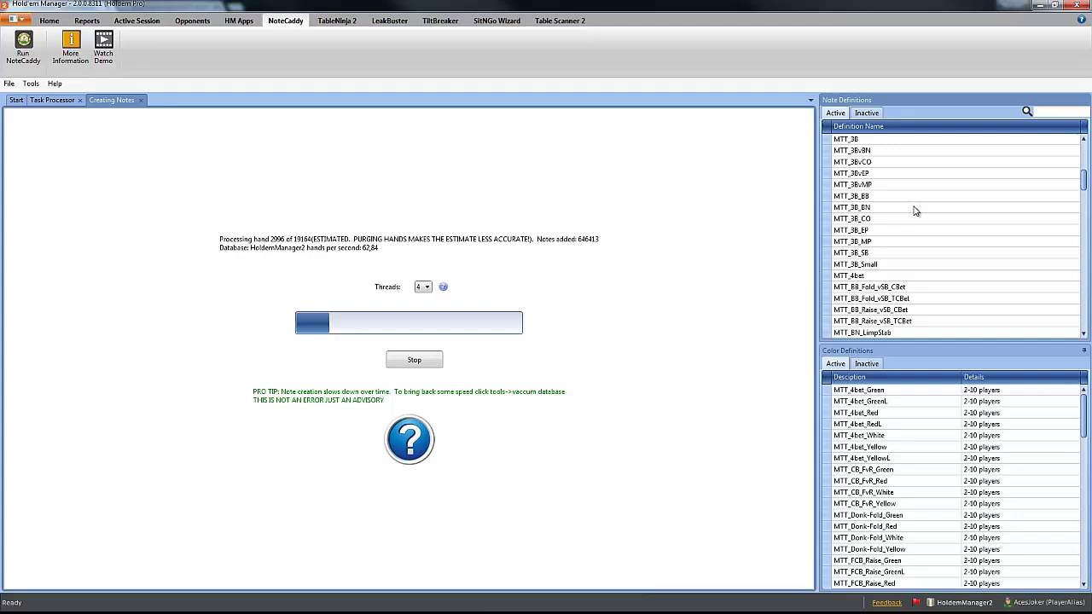
pyautogui.scroll(5, 915, 210)
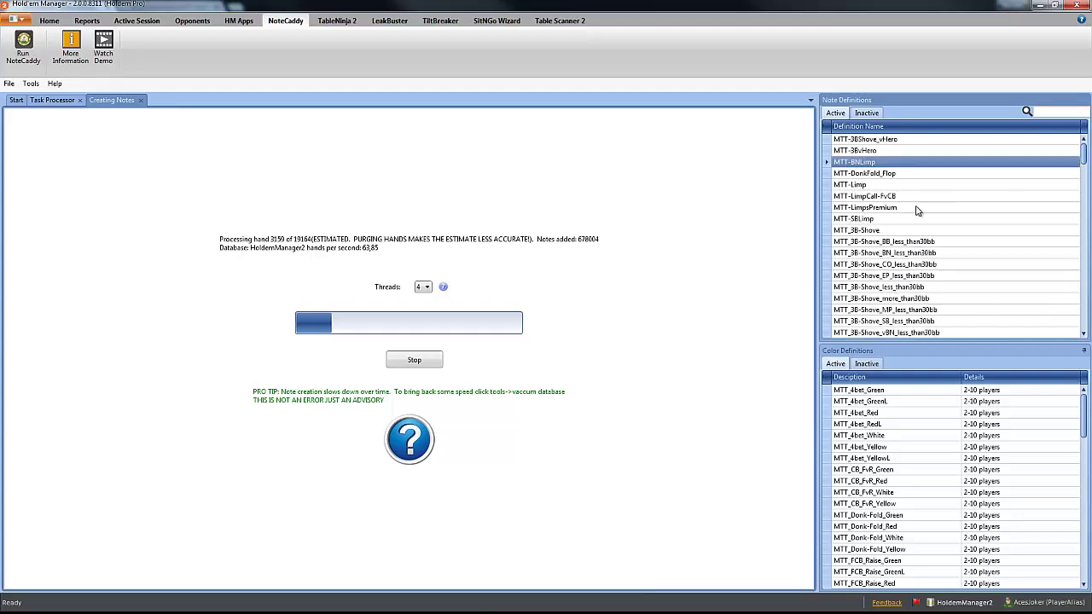
pyautogui.scroll(-3, 917, 209)
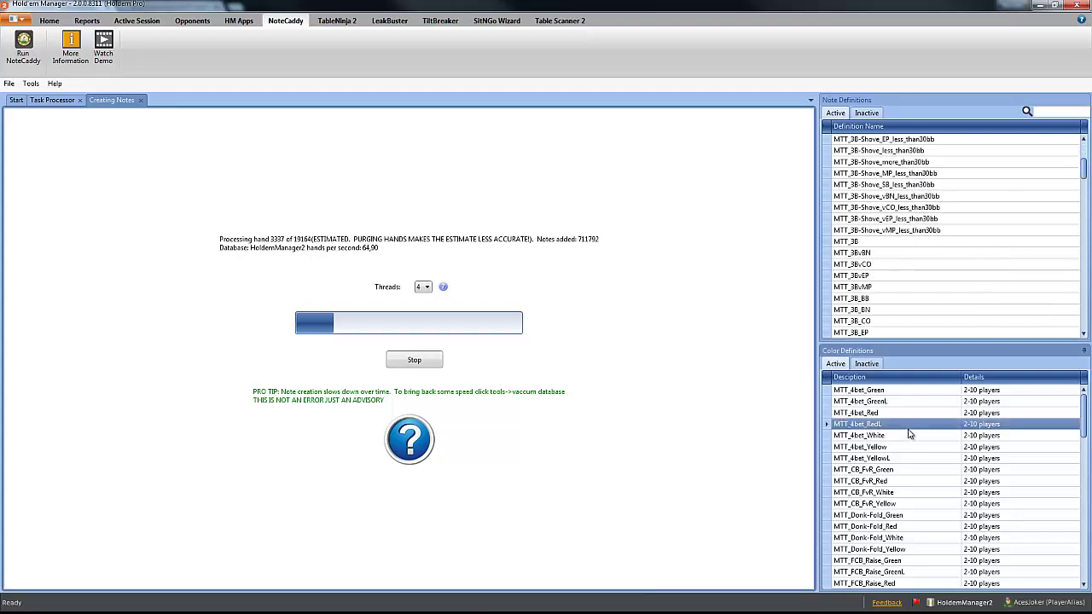
pyautogui.scroll(-3, 910, 434)
pyautogui.scroll(3, 909, 435)
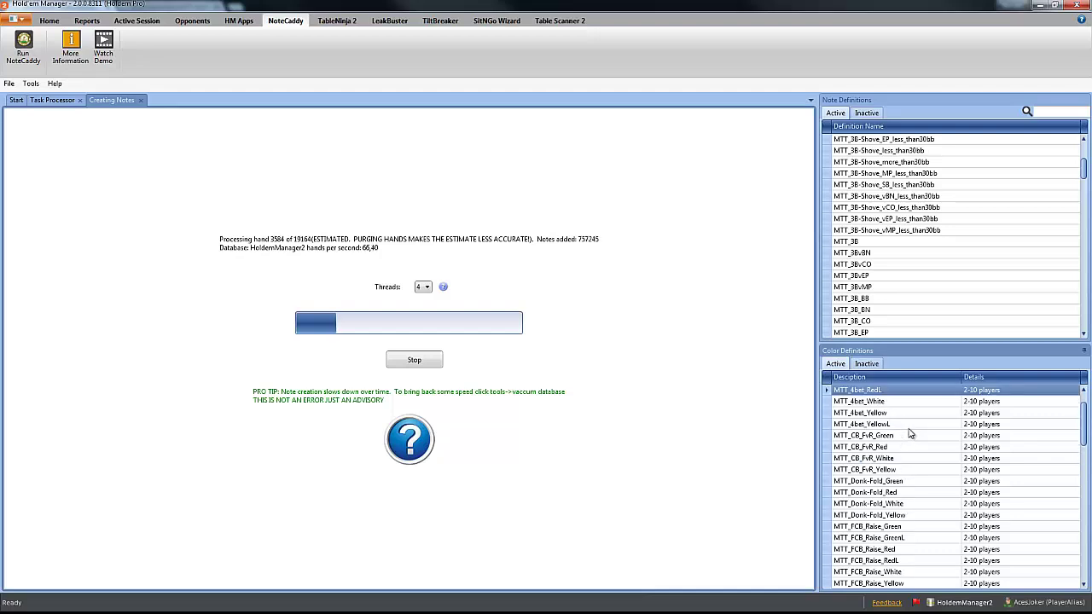
pyautogui.click(908, 428)
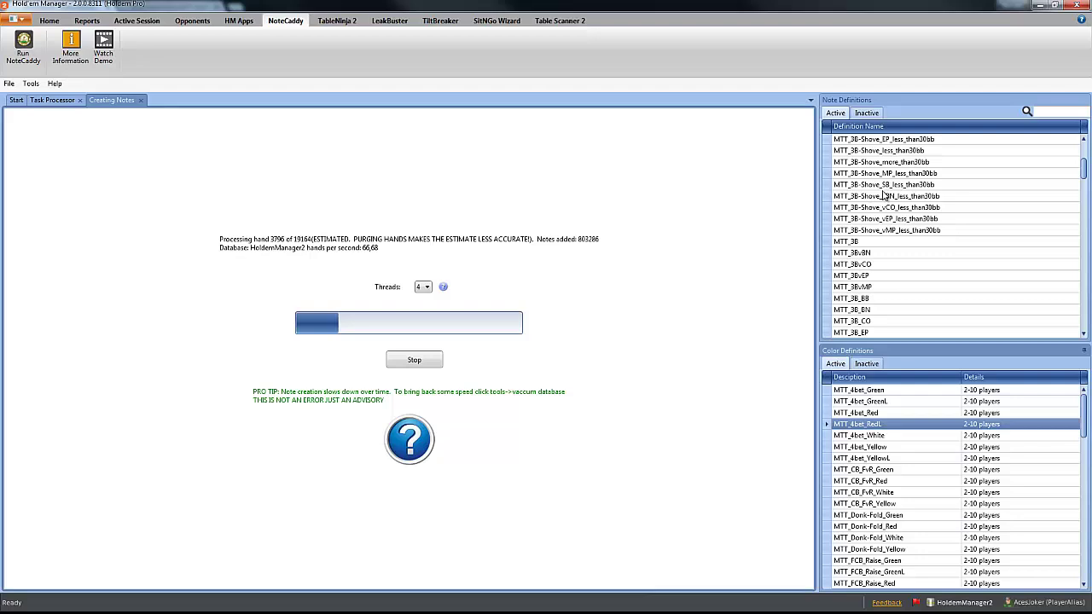
# - Open the containing folder of the MTT_3B-Shove_vBN_less_than30bb note definition and go to the AutoRate folder inside HoldemManager
pyautogui.click(883, 195)
pyautogui.rightClick(883, 195)
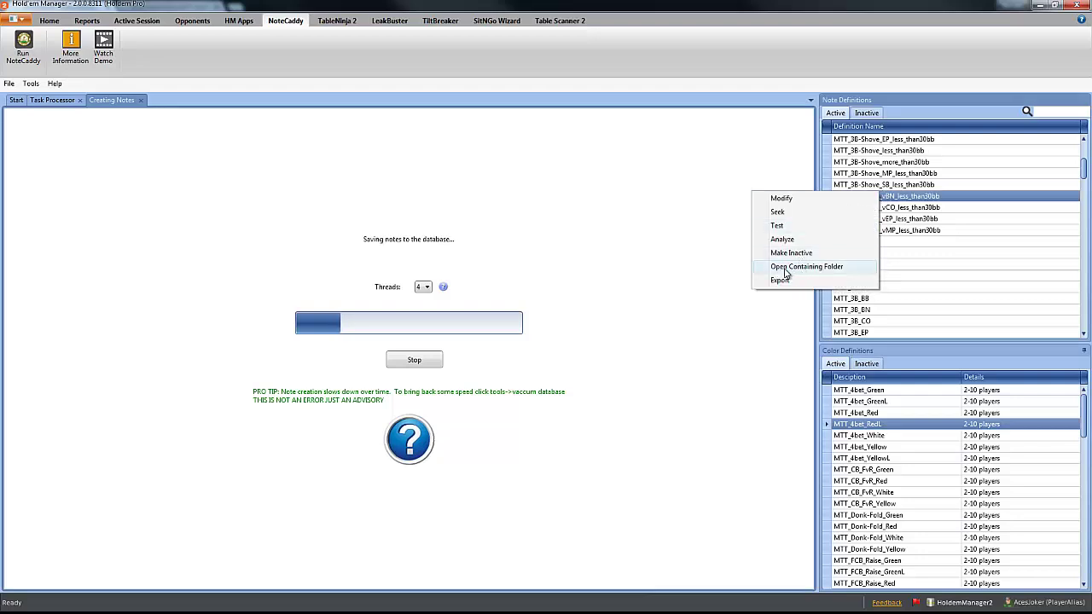
pyautogui.click(791, 273)
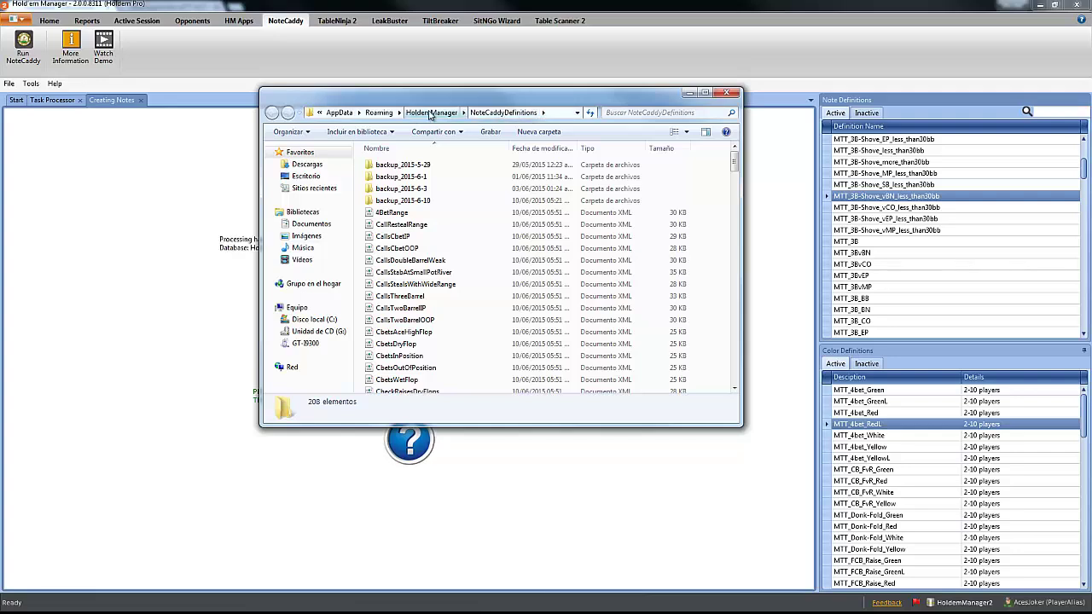
pyautogui.click(430, 114)
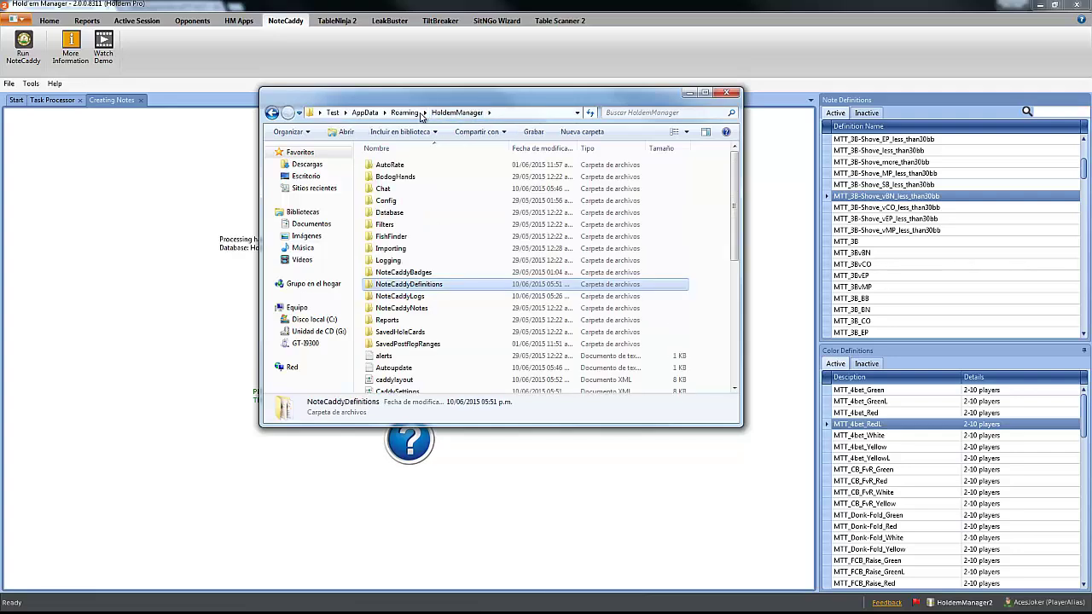
pyautogui.click(401, 166)
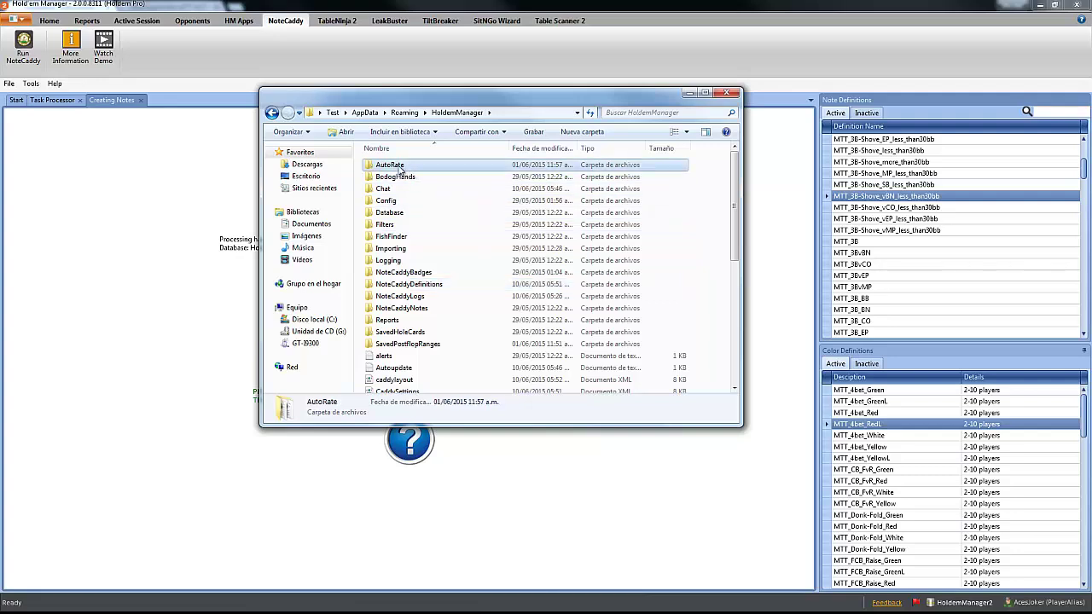
pyautogui.doubleClick(398, 167)
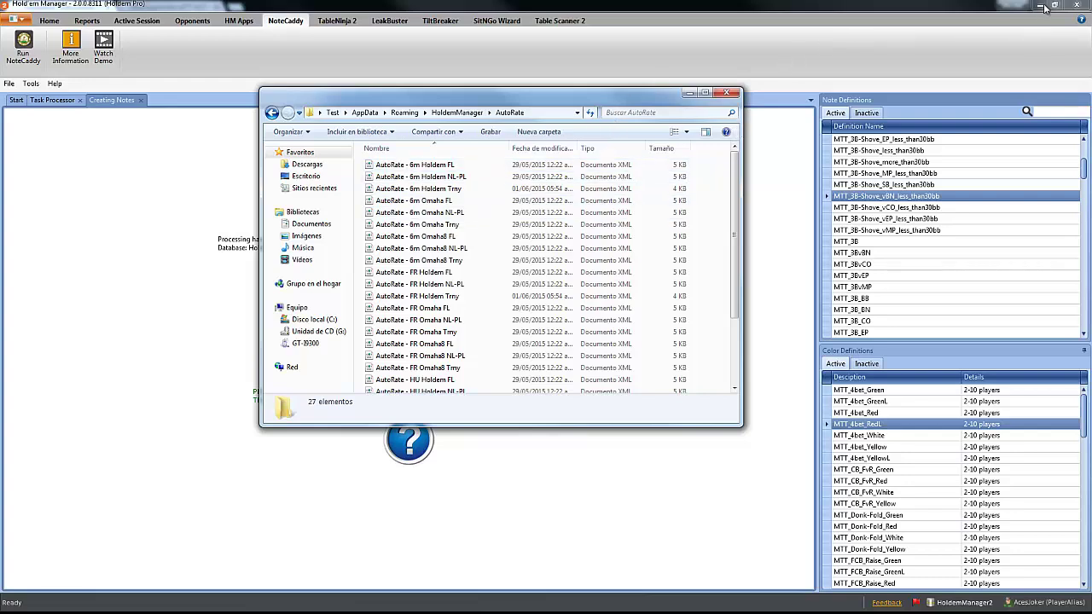
# - Minimize Holdem Manager, the browser and the AutoRate folder window to reach the desktop
pyautogui.click(800, 12)
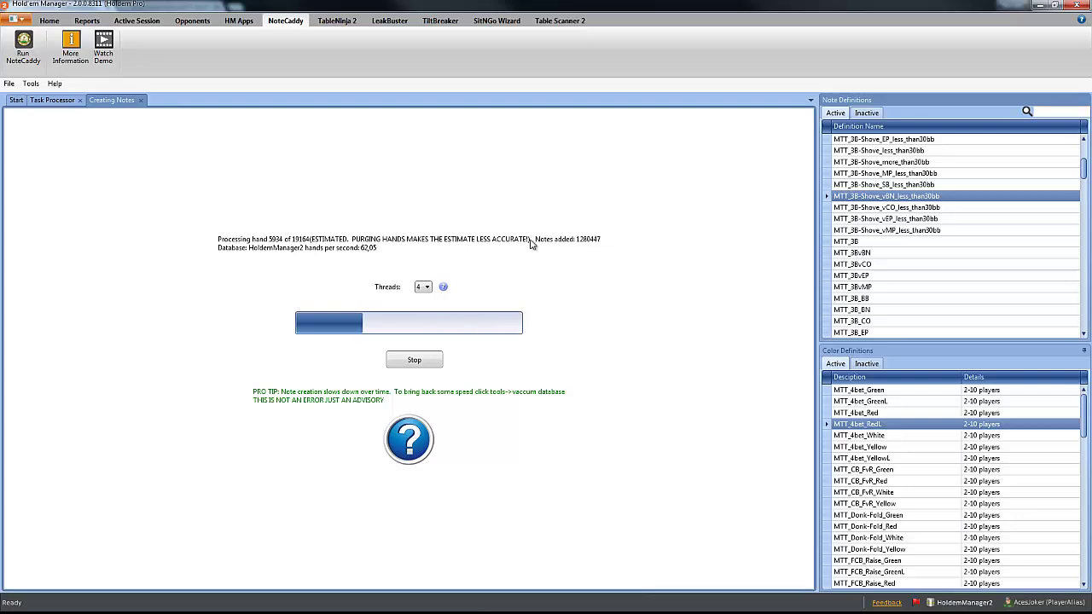
pyautogui.click(1039, 7)
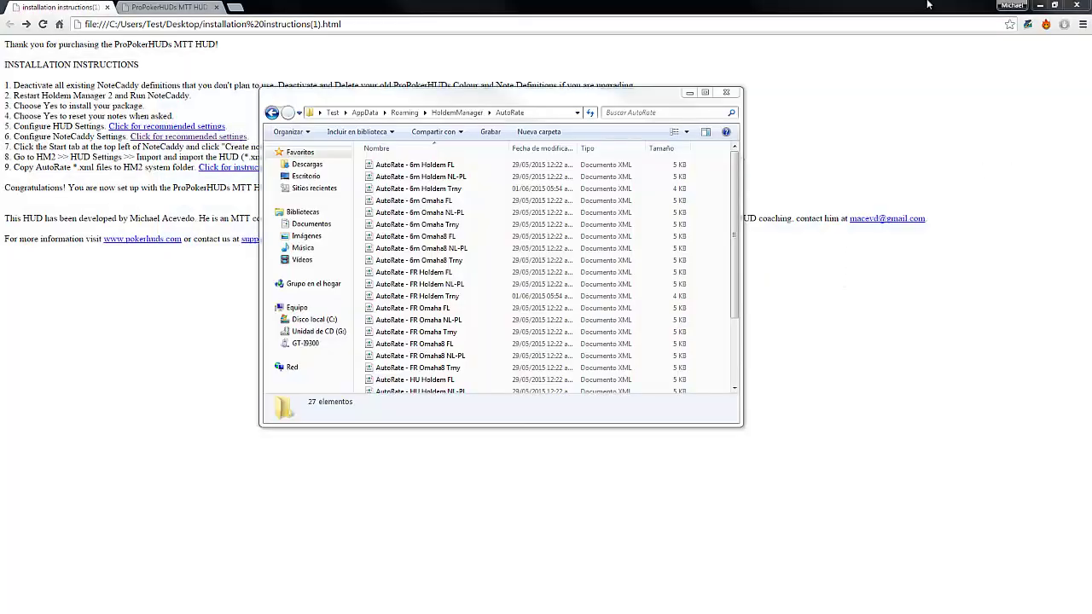
pyautogui.click(1039, 5)
pyautogui.click(689, 94)
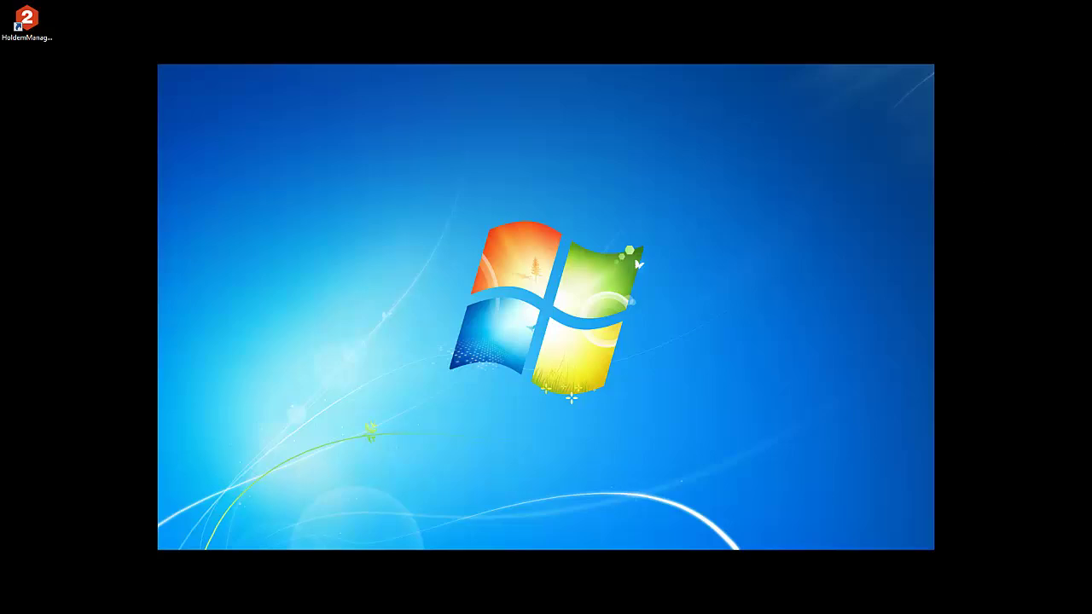
# - Open the NoteCaddy Coaching Pack Files folder from the desktop and move its window clear of the folder icon
pyautogui.click(410, 175)
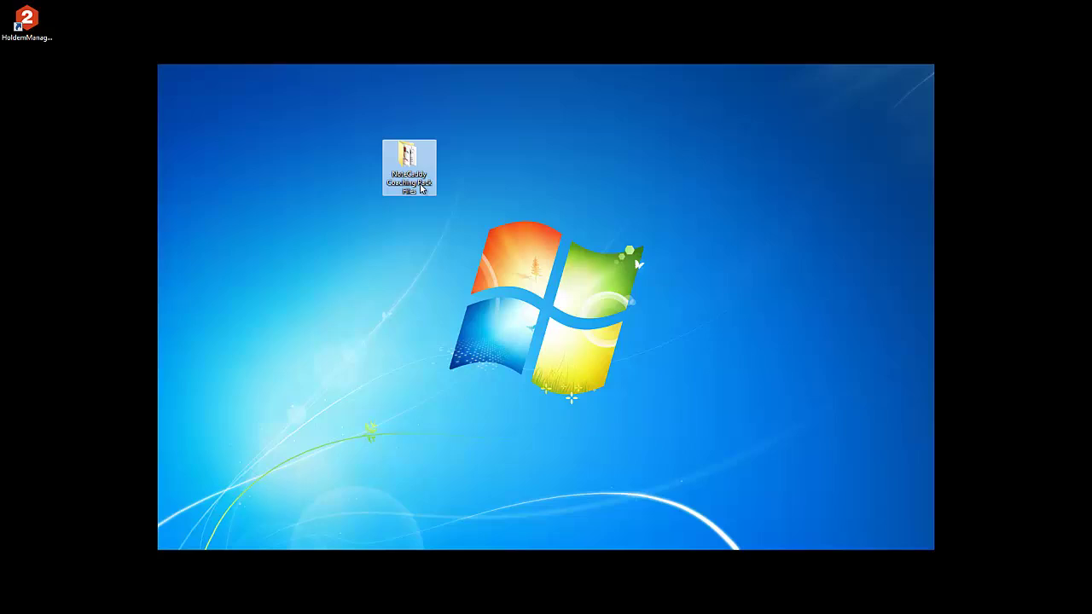
pyautogui.moveTo(404, 194)
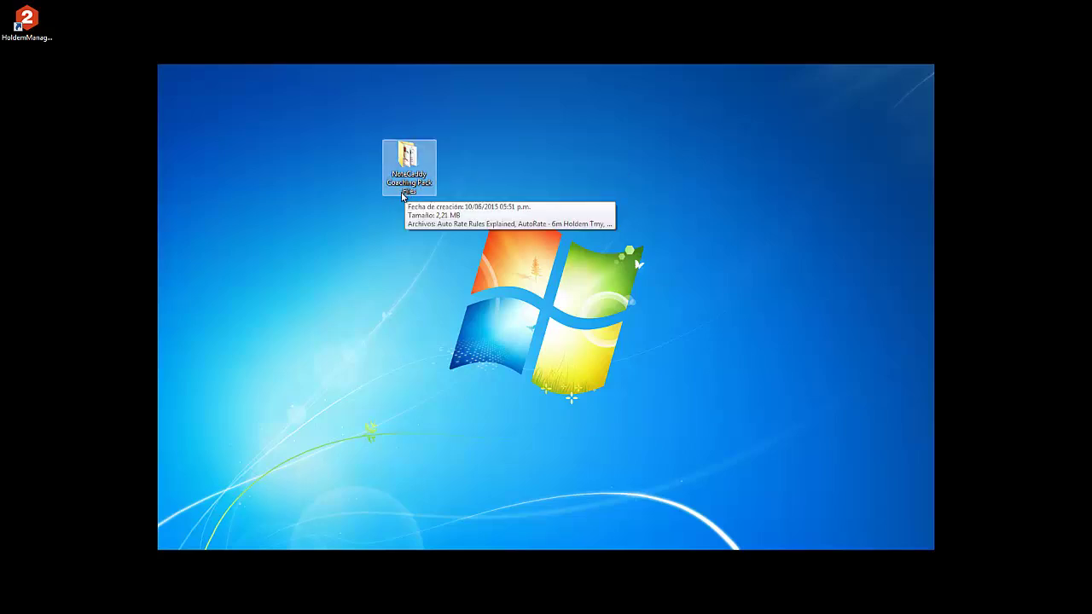
pyautogui.doubleClick(413, 180)
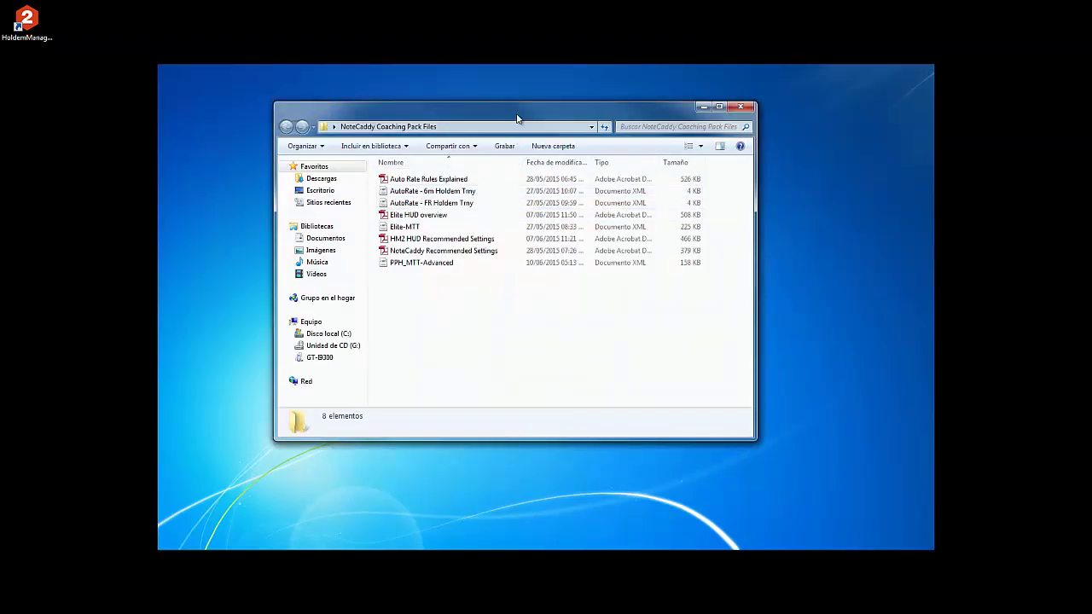
pyautogui.moveTo(517, 113); pyautogui.dragTo(788, 101)
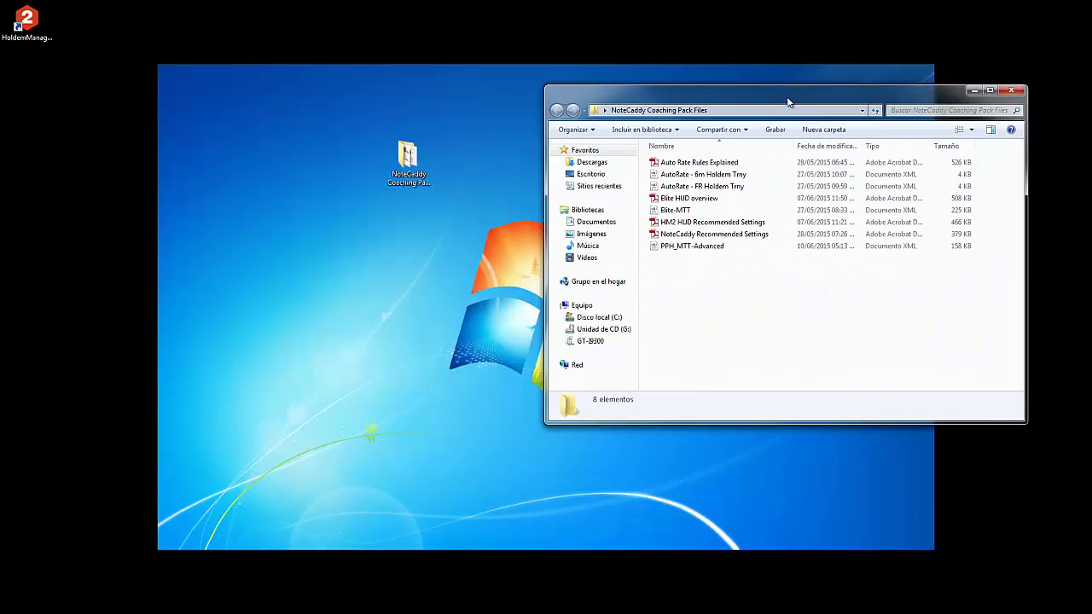
# - Copy the AutoRate - 6m Holdem Trny and AutoRate - FR Holdem Trny files into HoldemManager's AutoRate folder, replacing the existing ones, and close that folder
pyautogui.click(710, 176)
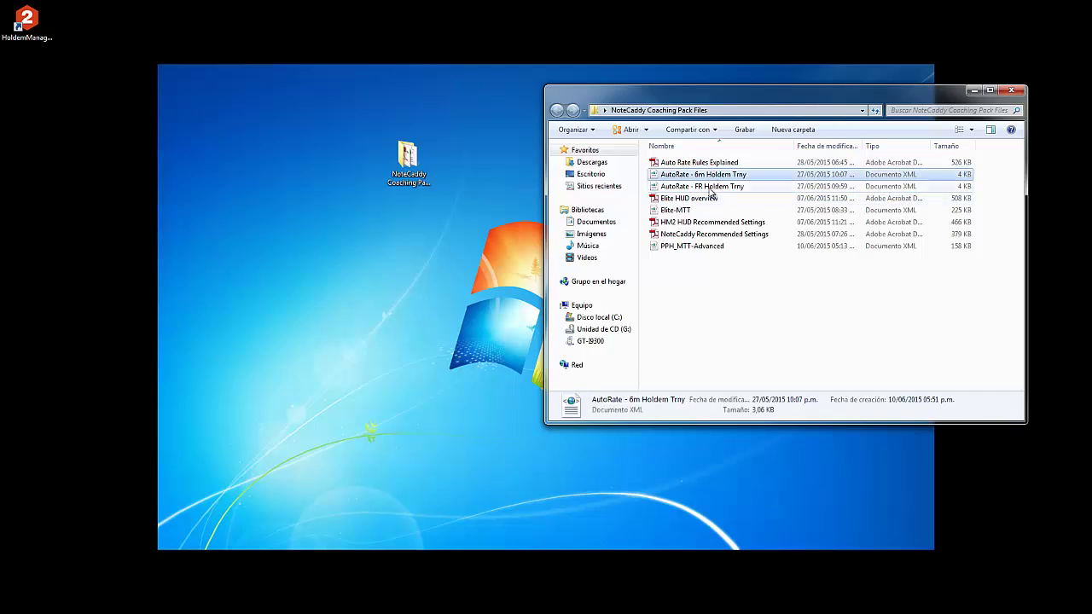
pyautogui.keyDown('ctrl'); pyautogui.click(705, 187); pyautogui.keyUp('ctrl')
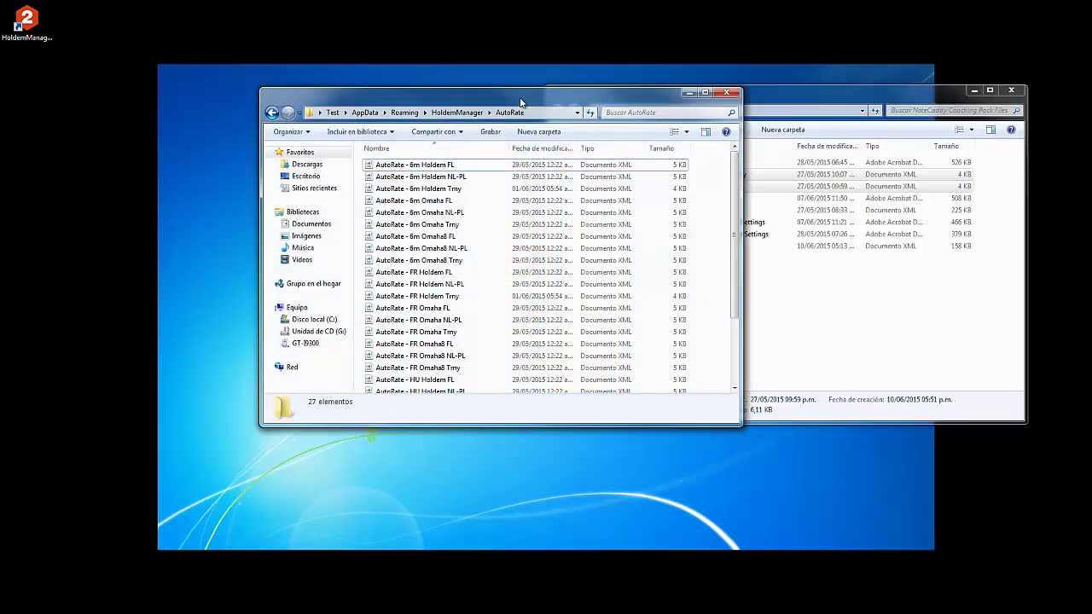
pyautogui.moveTo(534, 105); pyautogui.dragTo(432, 103)
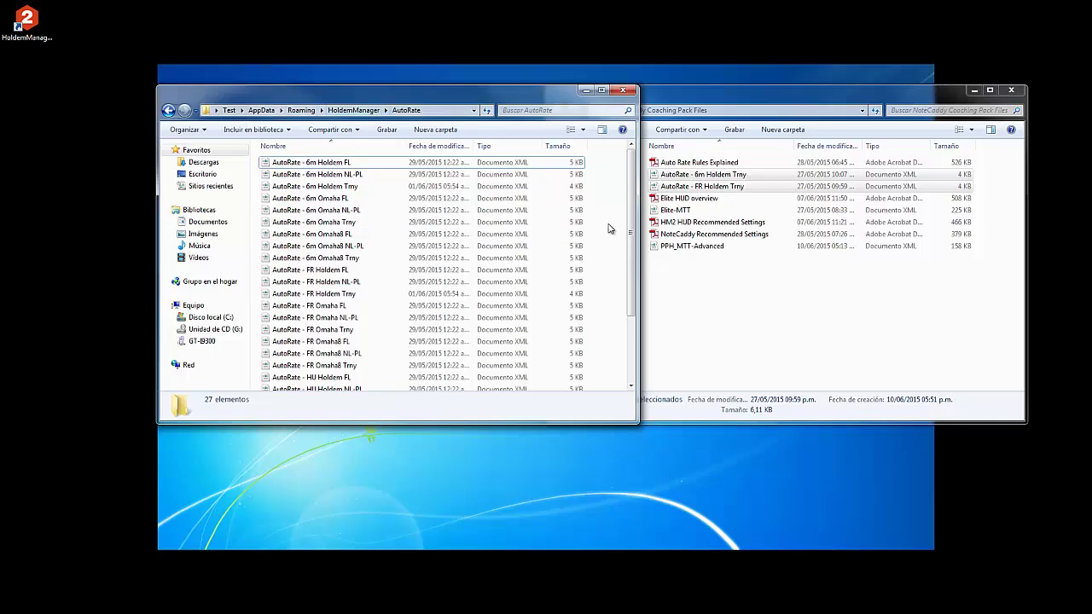
pyautogui.hotkey('ctrl', 'v')
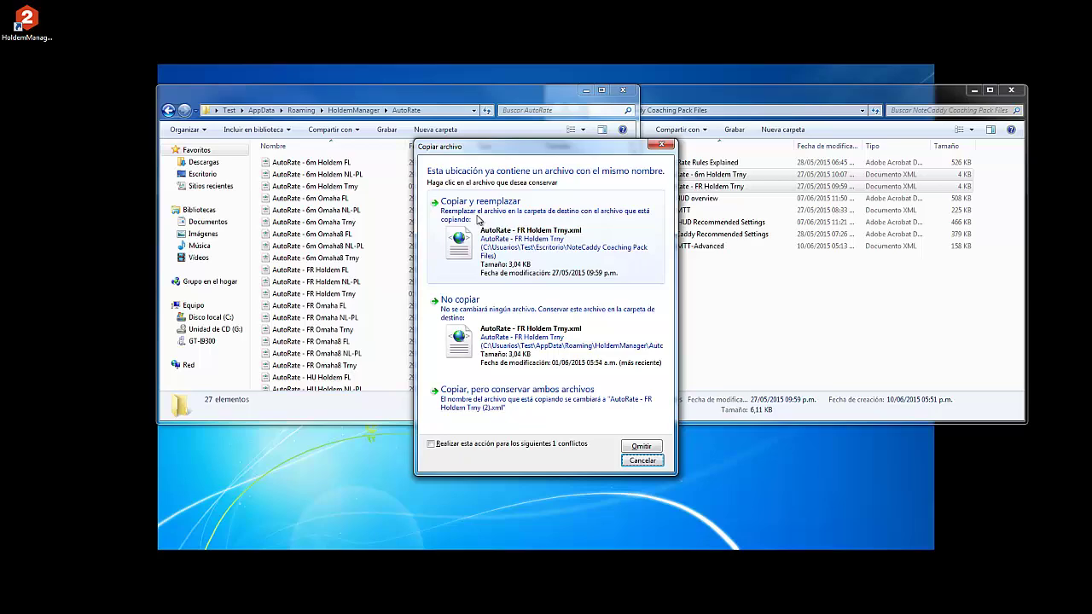
pyautogui.click(476, 220)
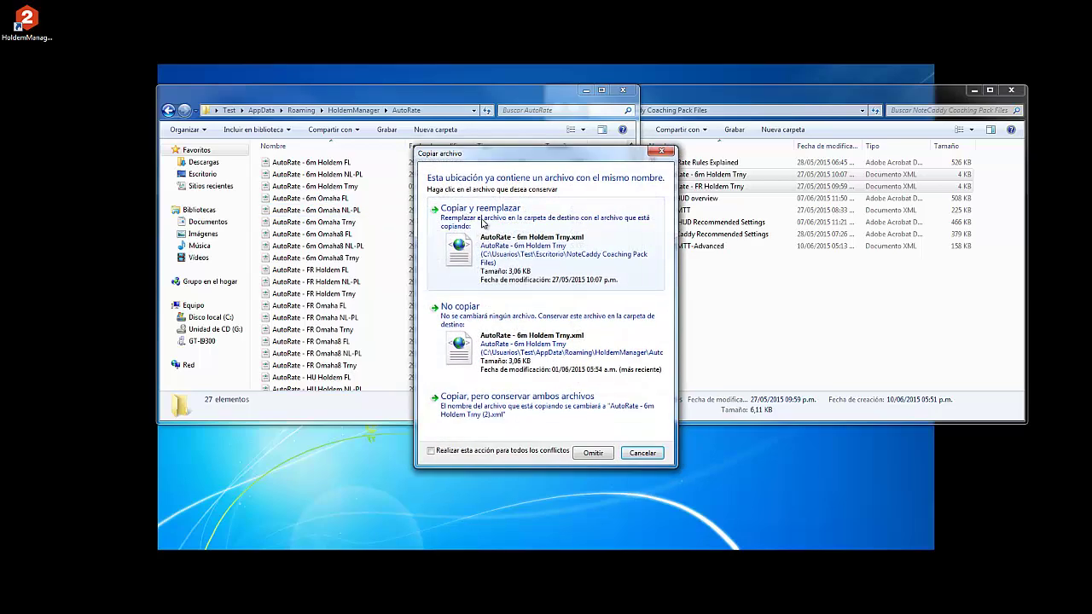
pyautogui.click(482, 228)
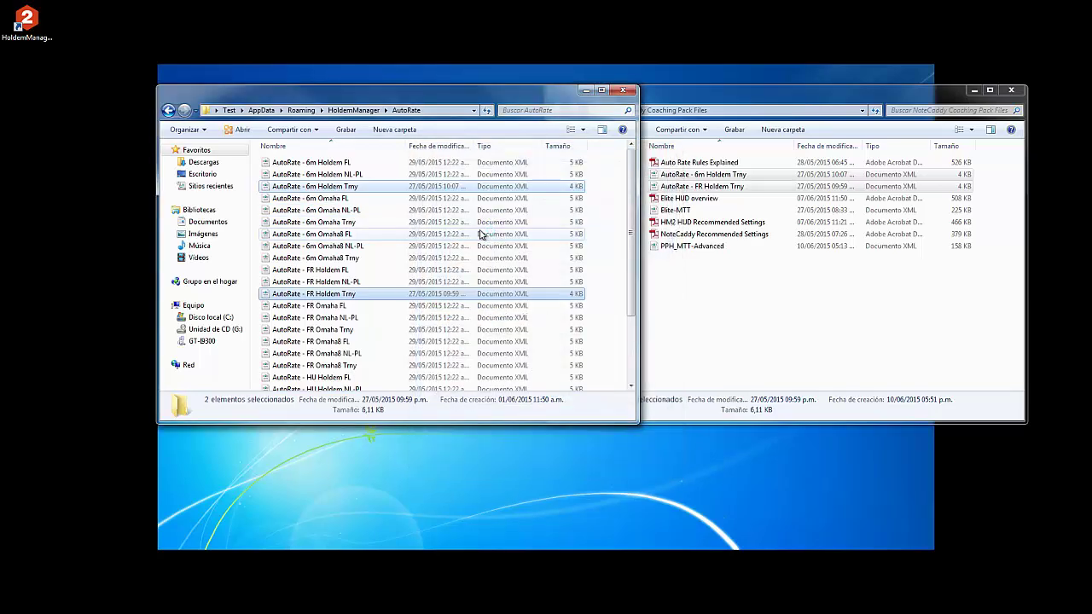
pyautogui.click(622, 90)
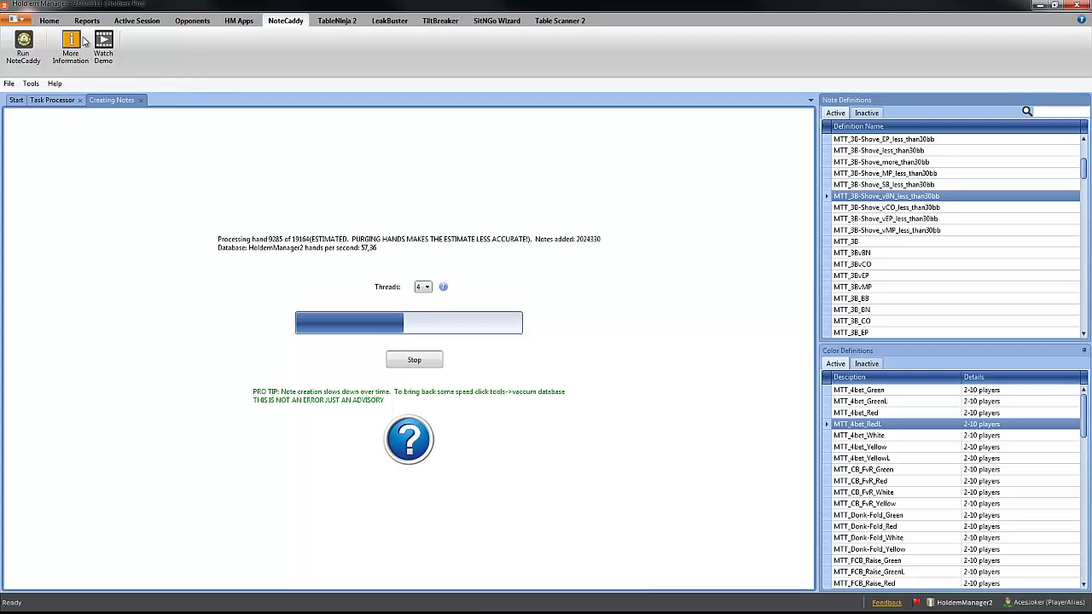
# - In Holdem Manager's HUD Settings, import the Elite-MTT HUD file from the NoteCaddy Coaching Pack Files folder on the desktop
pyautogui.click(51, 22)
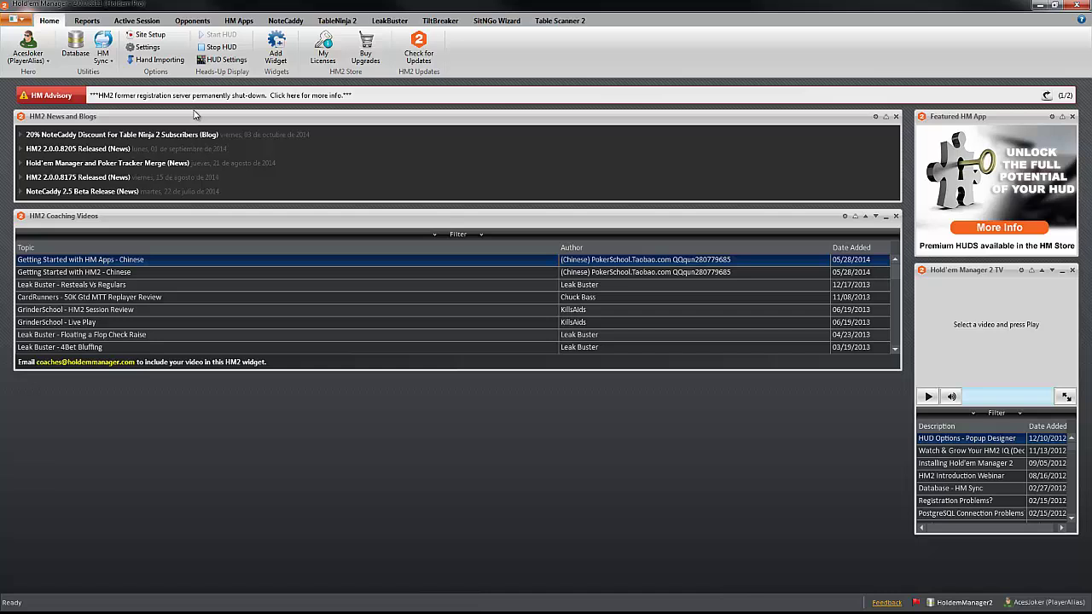
pyautogui.click(220, 61)
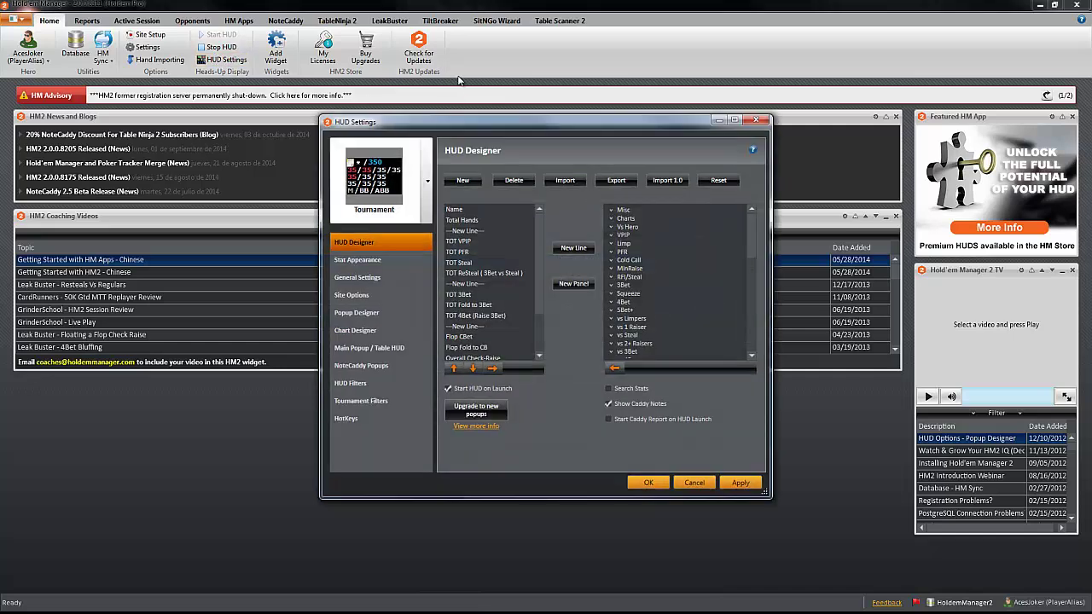
pyautogui.click(565, 181)
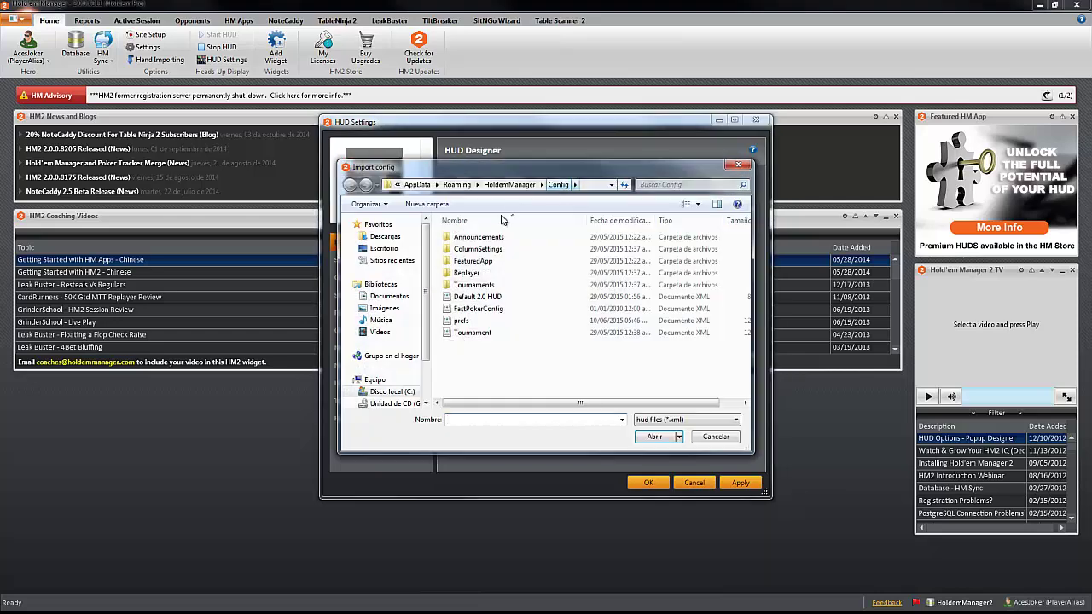
pyautogui.click(385, 249)
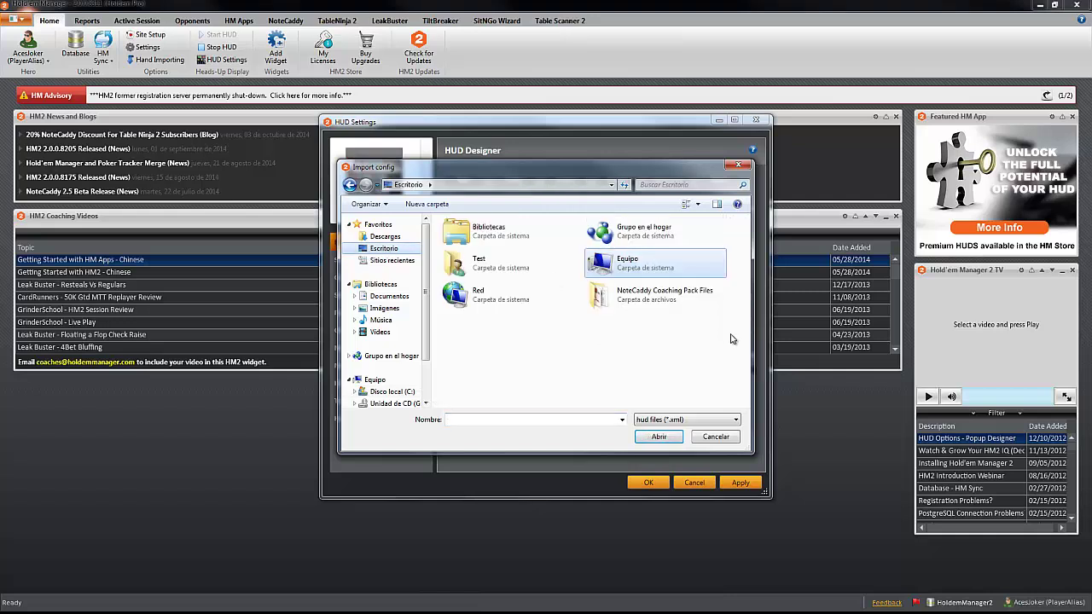
pyautogui.click(671, 302)
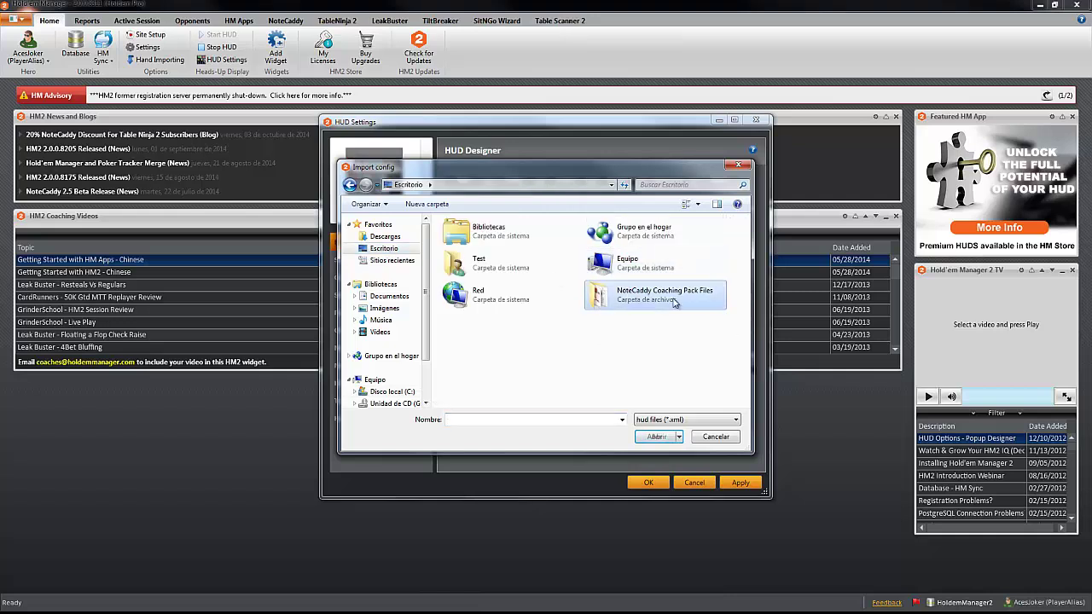
pyautogui.doubleClick(624, 301)
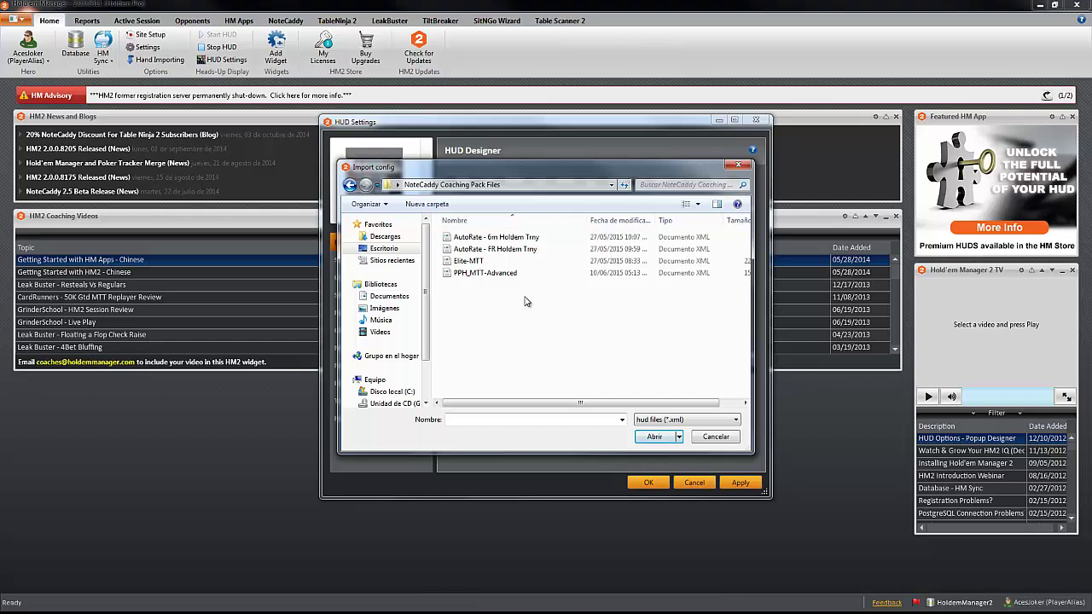
pyautogui.click(476, 263)
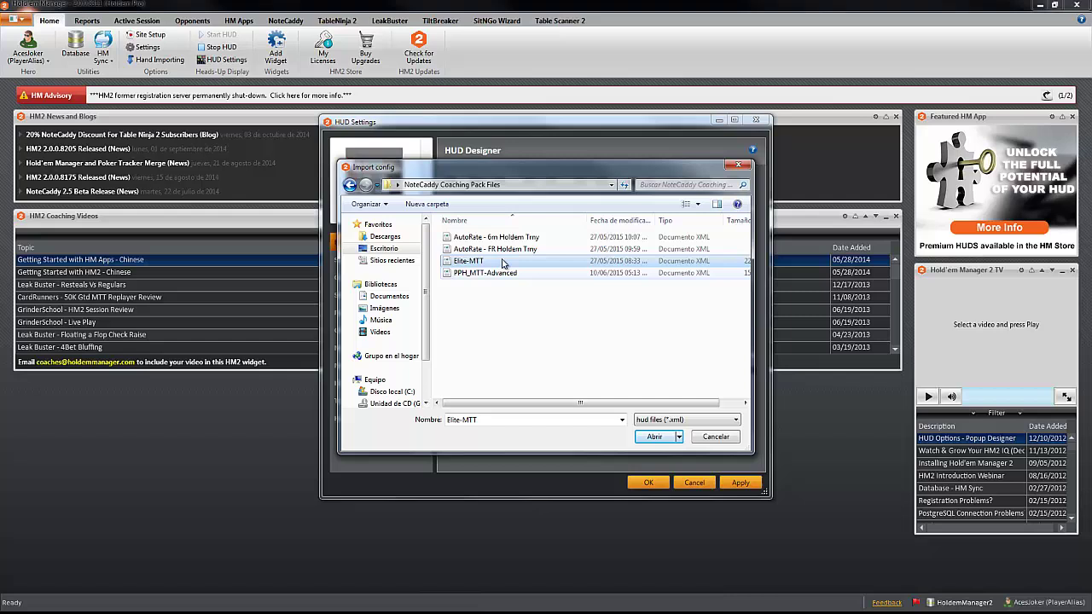
pyautogui.click(462, 262)
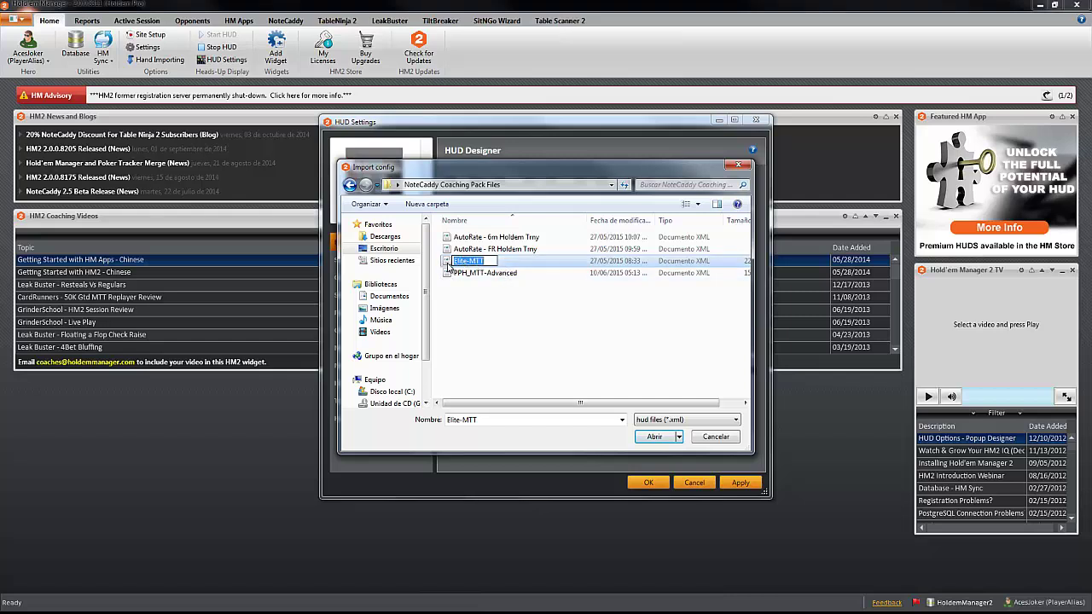
pyautogui.click(447, 266)
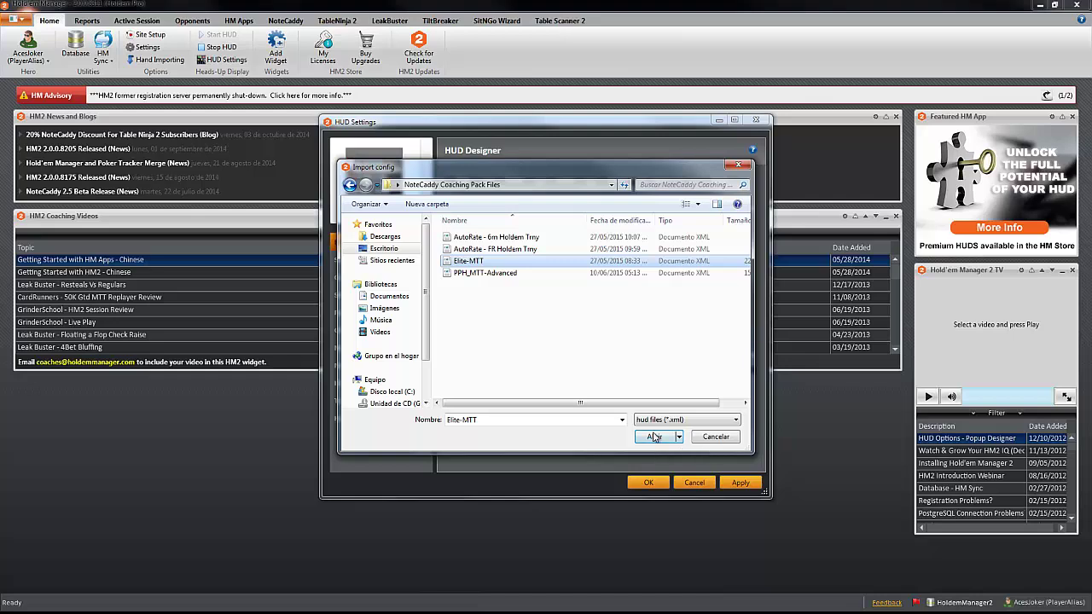
pyautogui.click(654, 436)
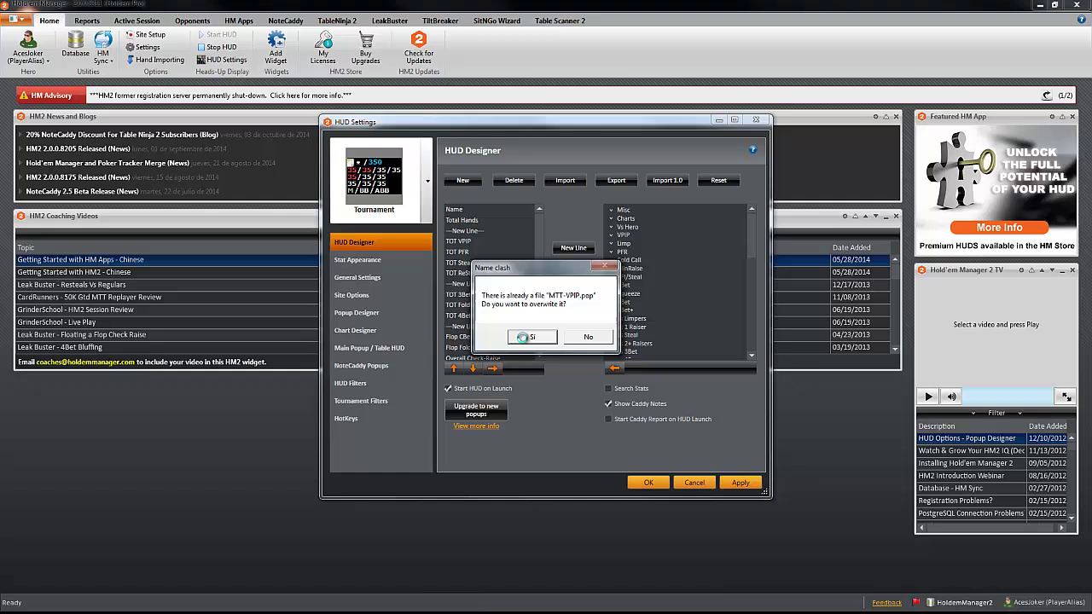
# - Agree to overwrite every existing MTT pop-up file that clashes with the imported HUD, from MTT-VPIP.pop through MTT-vsMissed_Cbet.pop
pyautogui.click(527, 338)
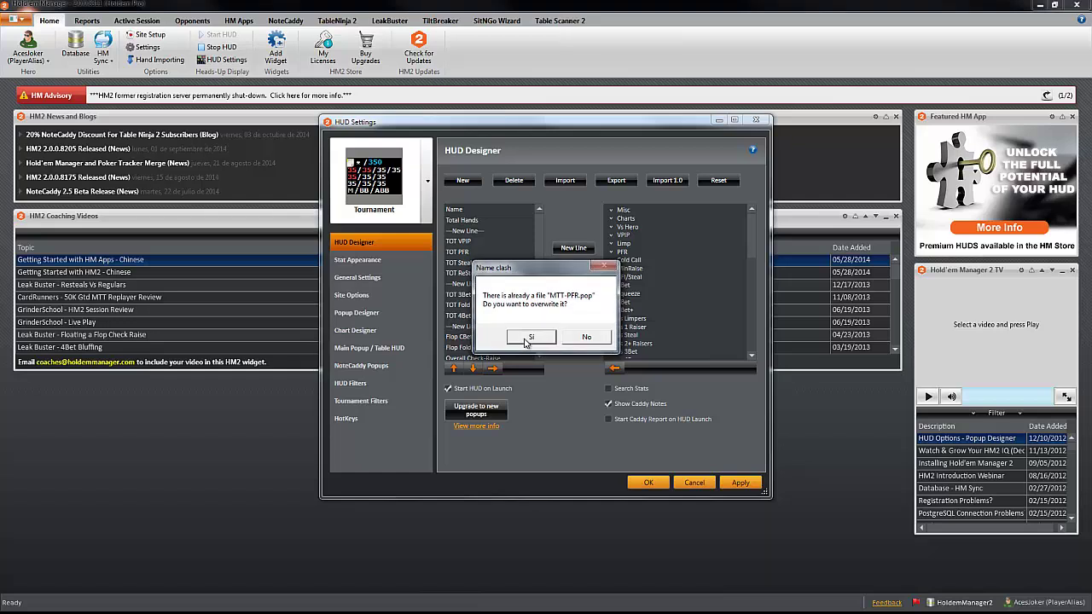
pyautogui.click(525, 338)
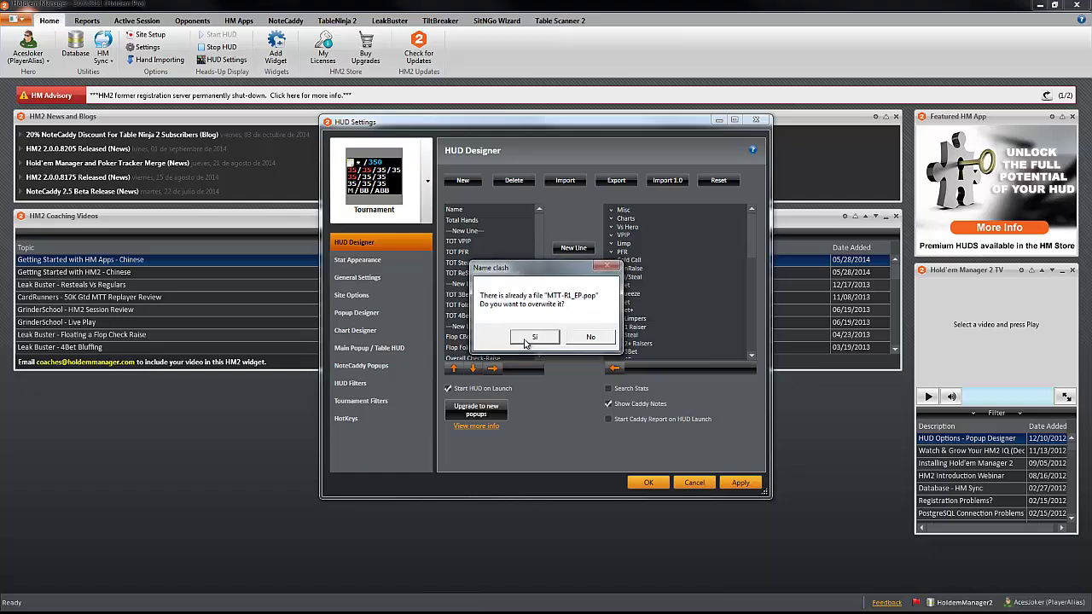
pyautogui.click(525, 337)
pyautogui.click(526, 338)
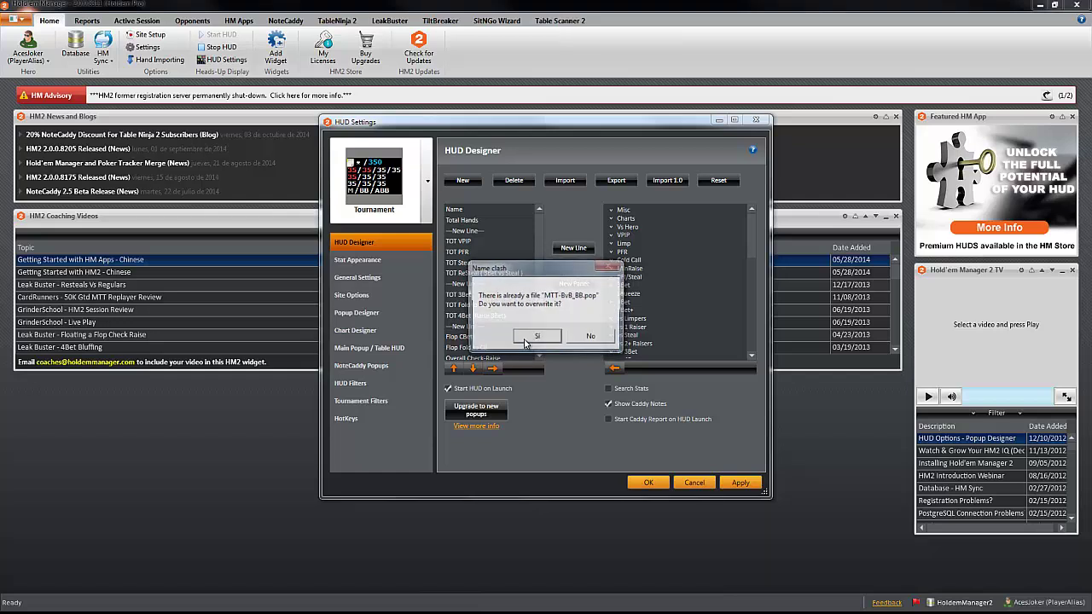
pyautogui.click(527, 339)
pyautogui.click(525, 341)
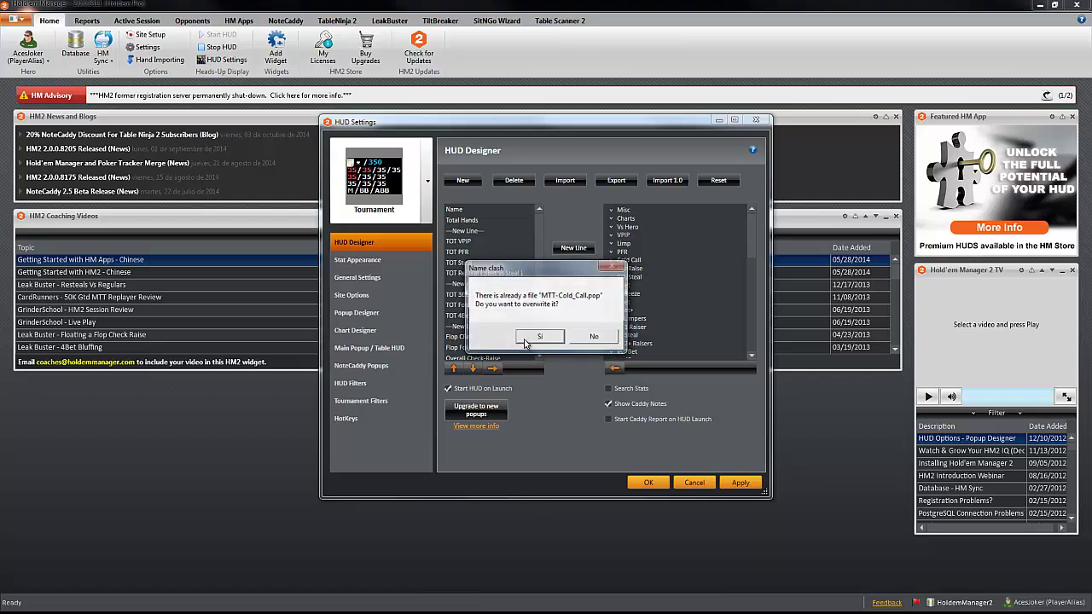
pyautogui.click(525, 340)
pyautogui.click(525, 340)
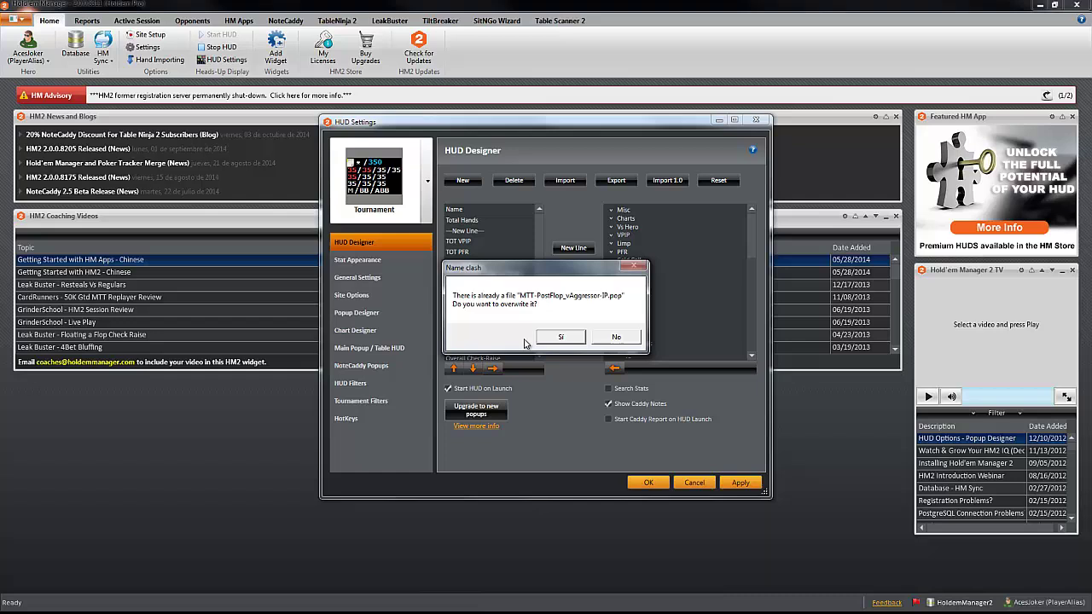
pyautogui.click(546, 340)
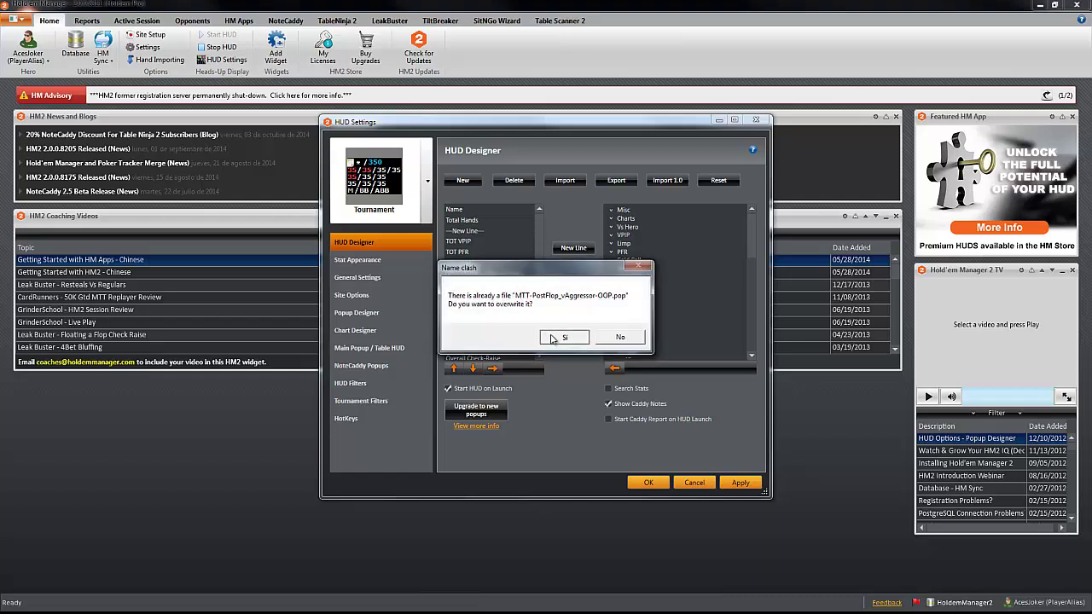
pyautogui.click(551, 340)
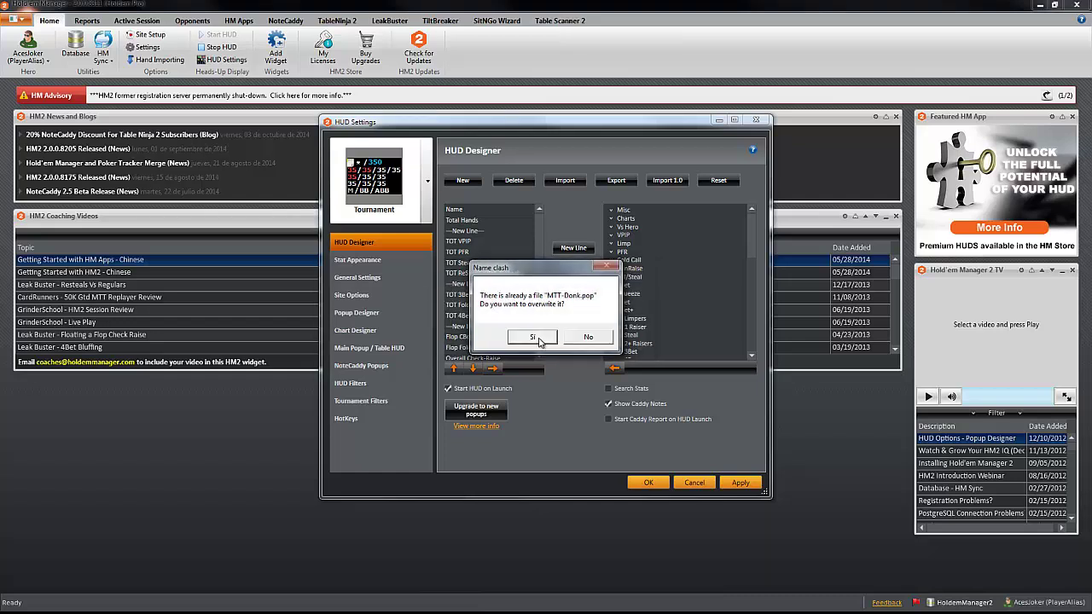
pyautogui.click(533, 342)
pyautogui.click(530, 339)
pyautogui.click(530, 340)
pyautogui.click(529, 340)
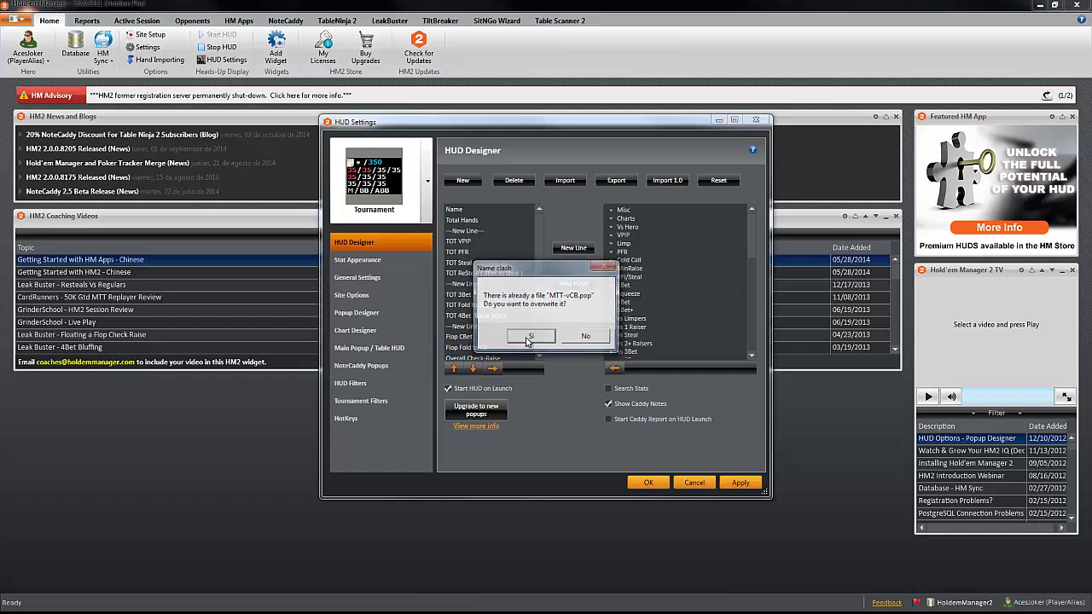
pyautogui.click(526, 339)
pyautogui.click(528, 340)
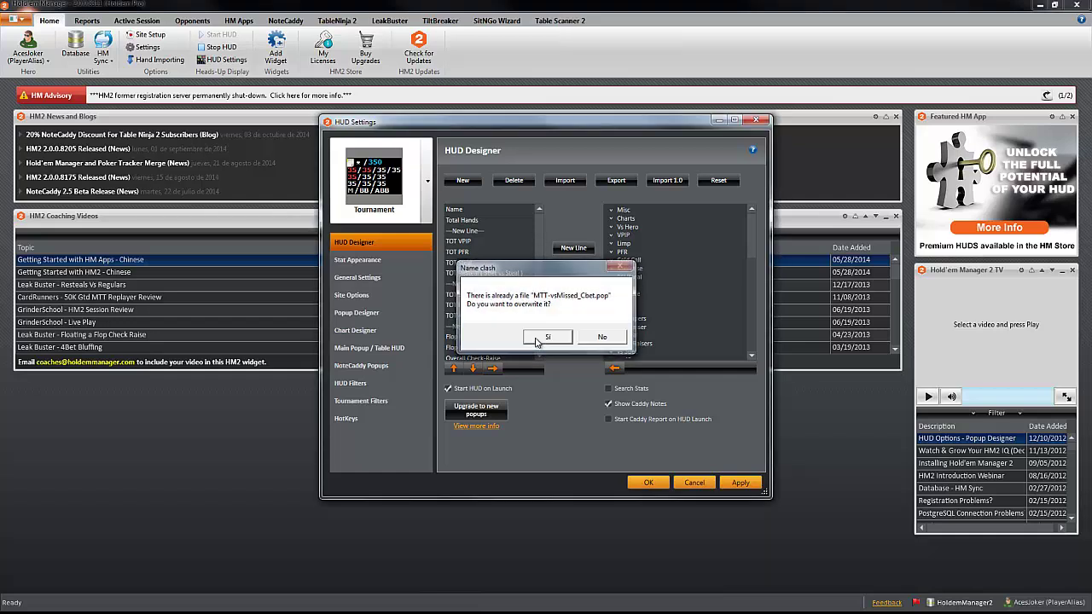
pyautogui.click(527, 347)
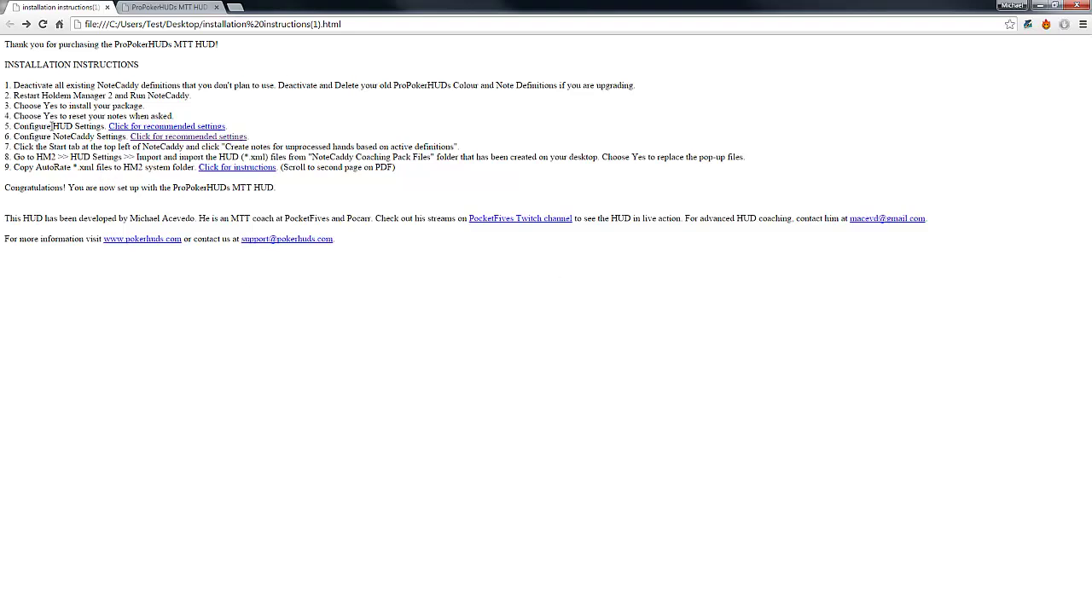
# - Open the recommended HUD settings PDF from the installation instructions, read its General Settings and HUD Filters, and return to Holdem Manager
pyautogui.rightClick(131, 135)
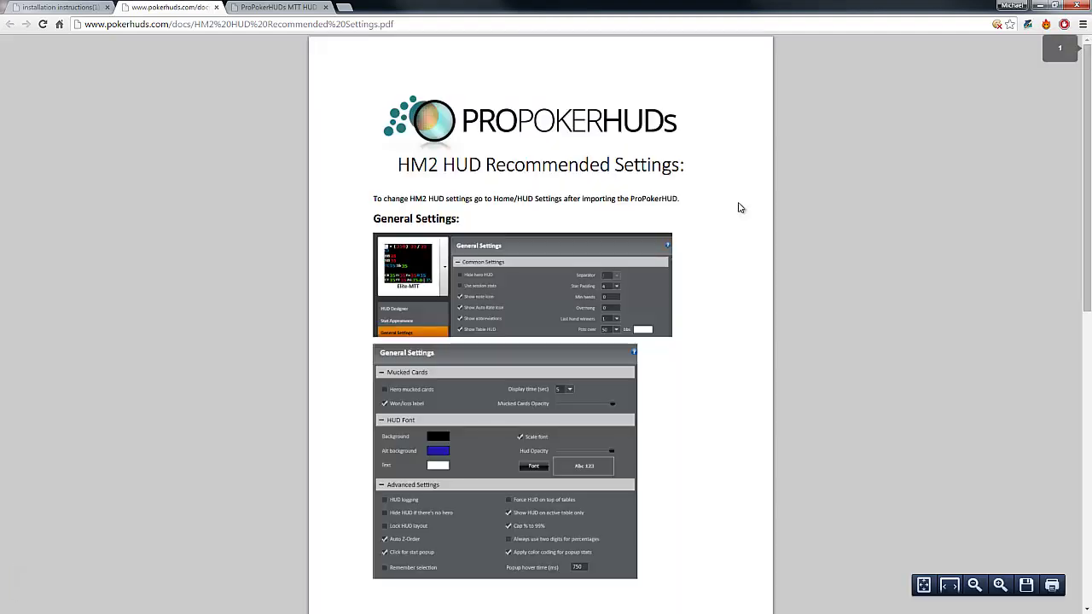
pyautogui.scroll(-7, 655, 305)
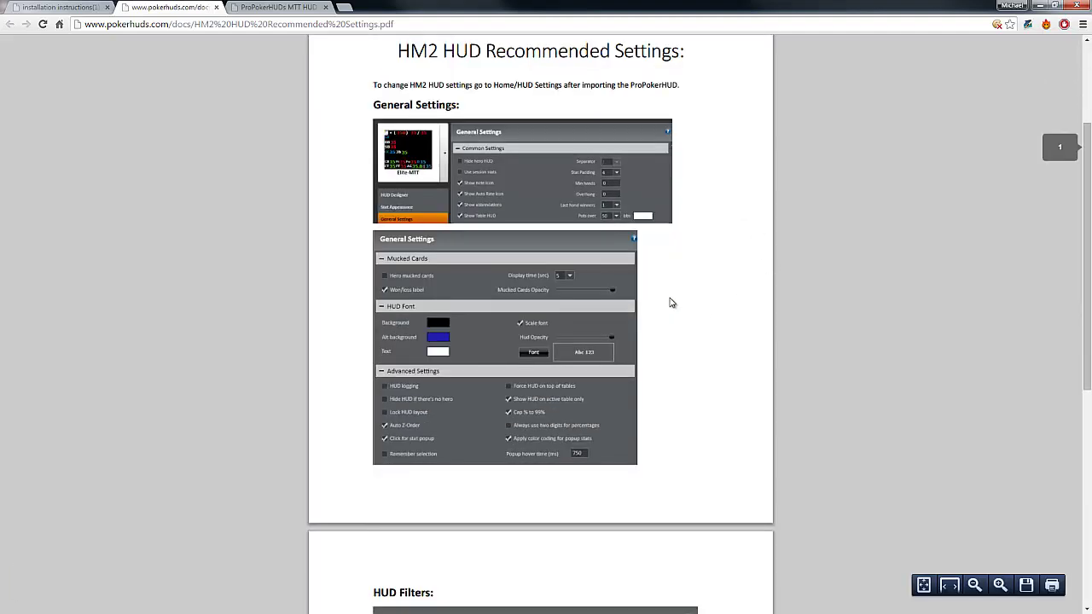
pyautogui.scroll(-1, 670, 302)
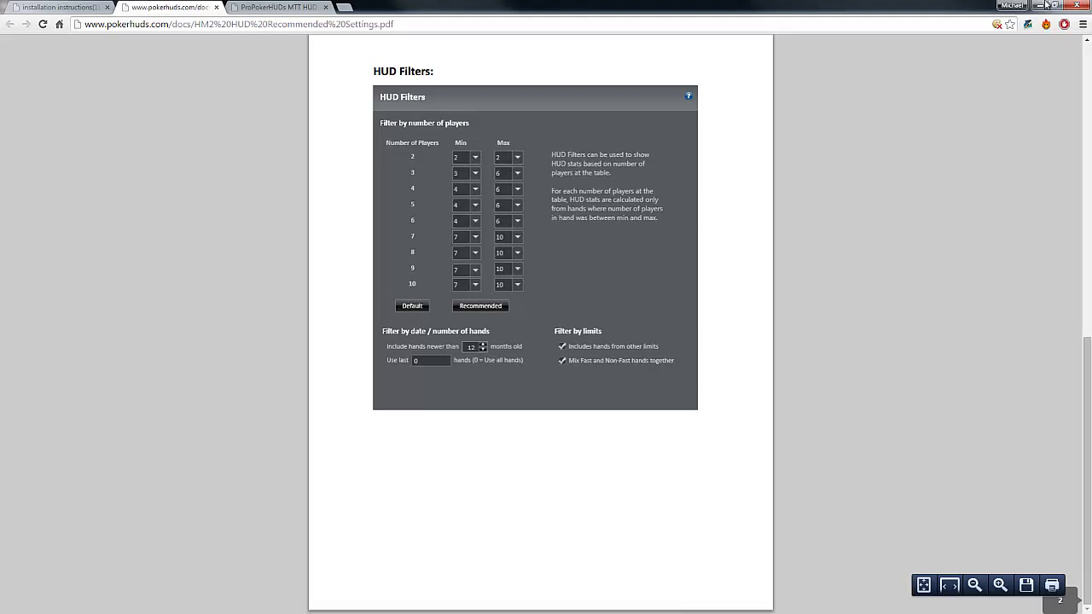
pyautogui.click(1076, 6)
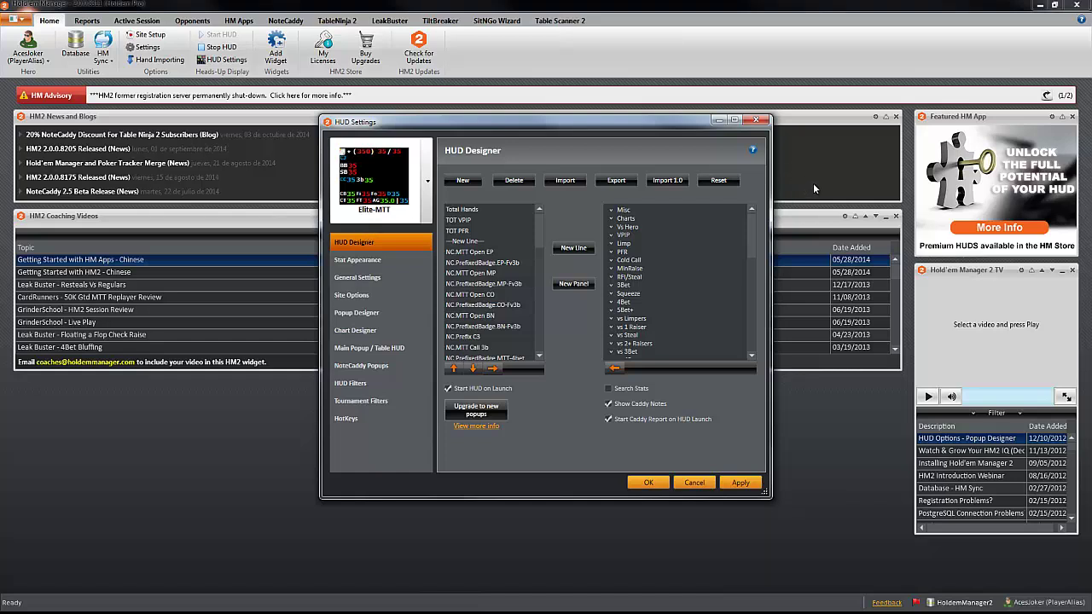
# - Check the Elite-MTT HUD's general settings, including Mucked Cards and HUD Font, and its HUD Filters, and apply the HUD settings
pyautogui.click(357, 282)
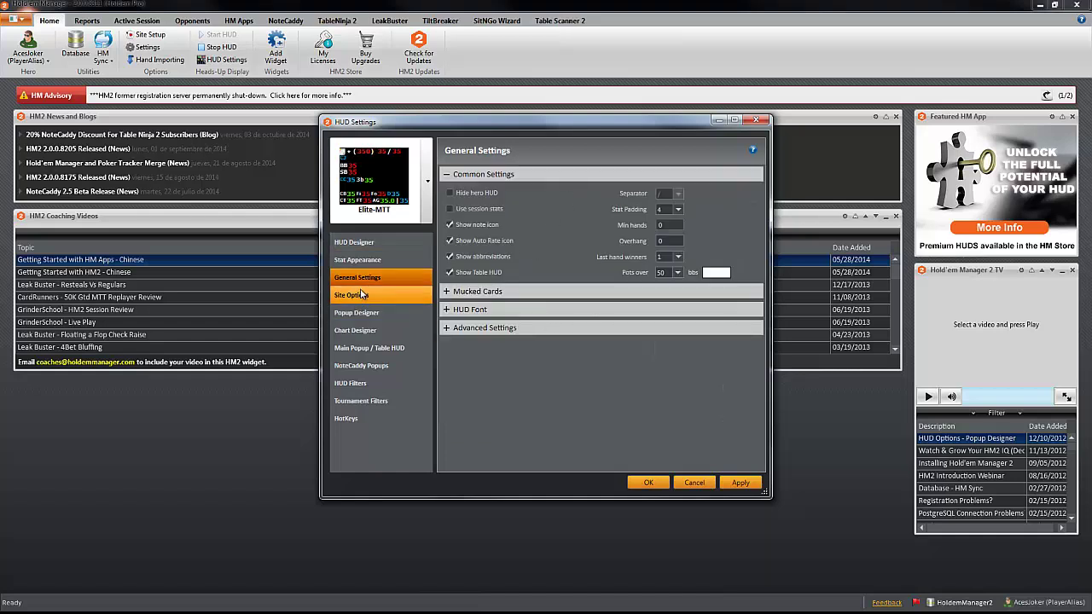
pyautogui.click(446, 292)
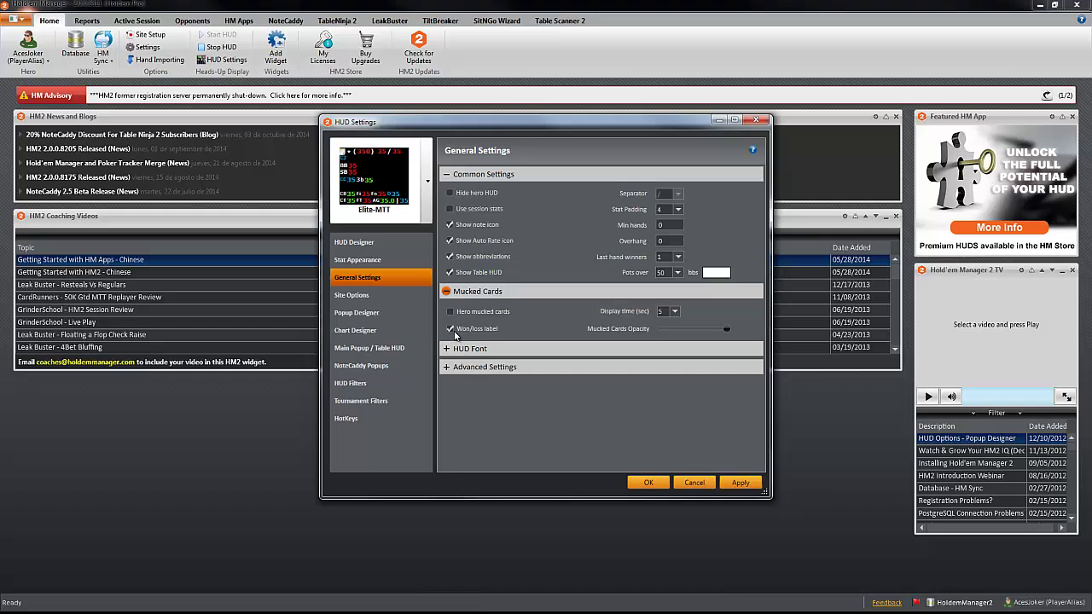
pyautogui.click(446, 348)
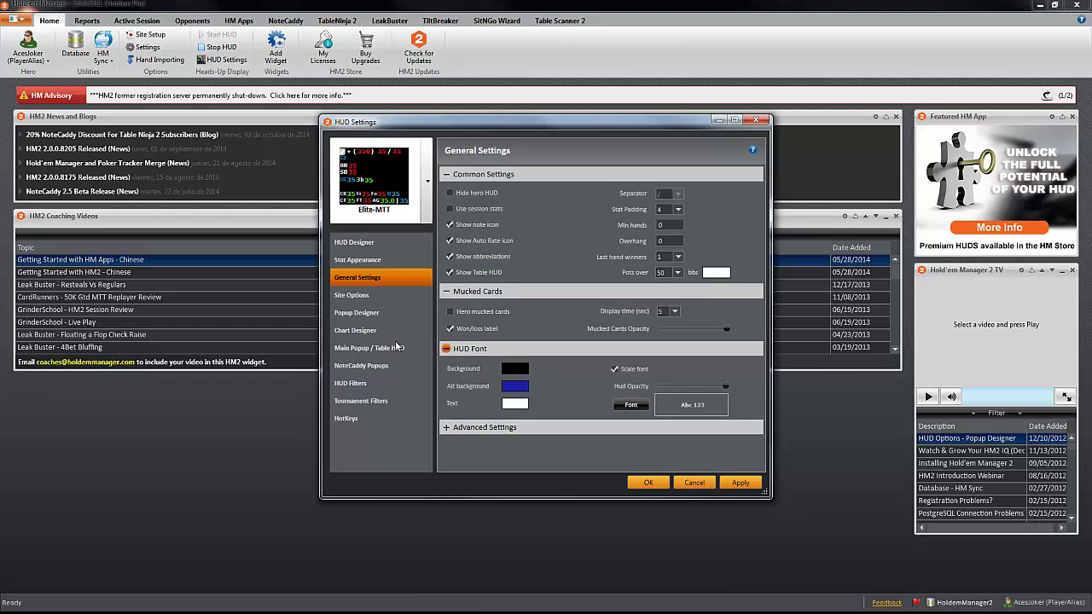
pyautogui.click(350, 386)
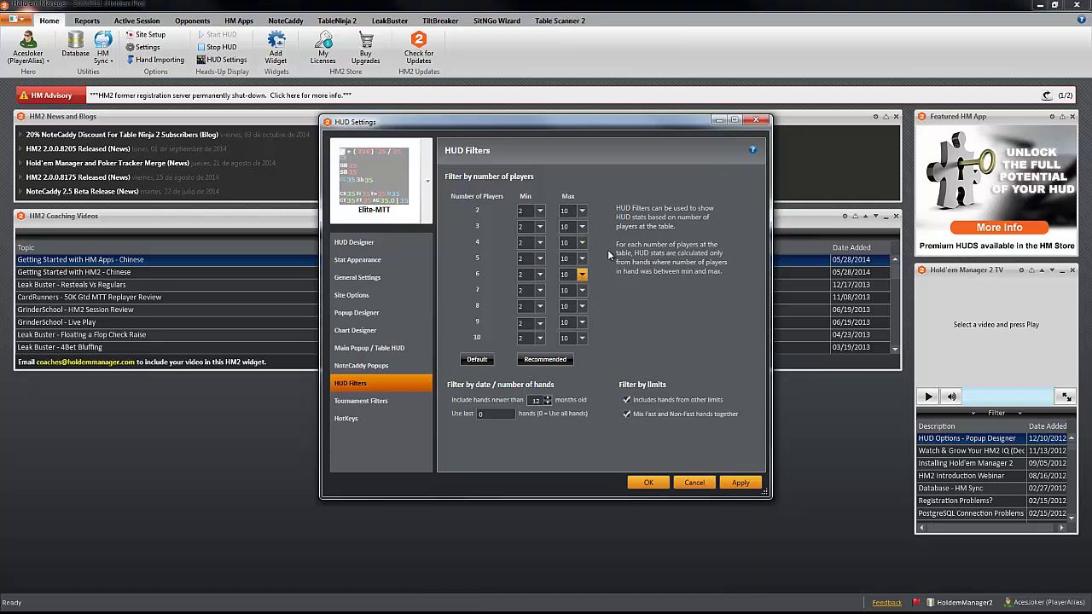
pyautogui.click(742, 485)
pyautogui.click(651, 483)
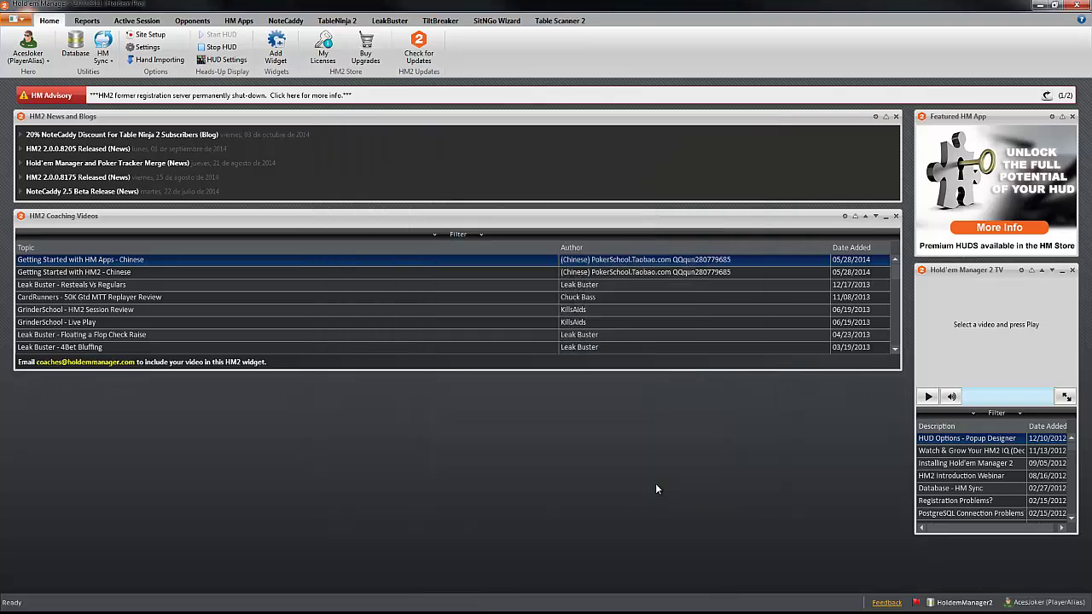
# - Return to the NoteCaddy section of Holdem Manager
pyautogui.click(286, 21)
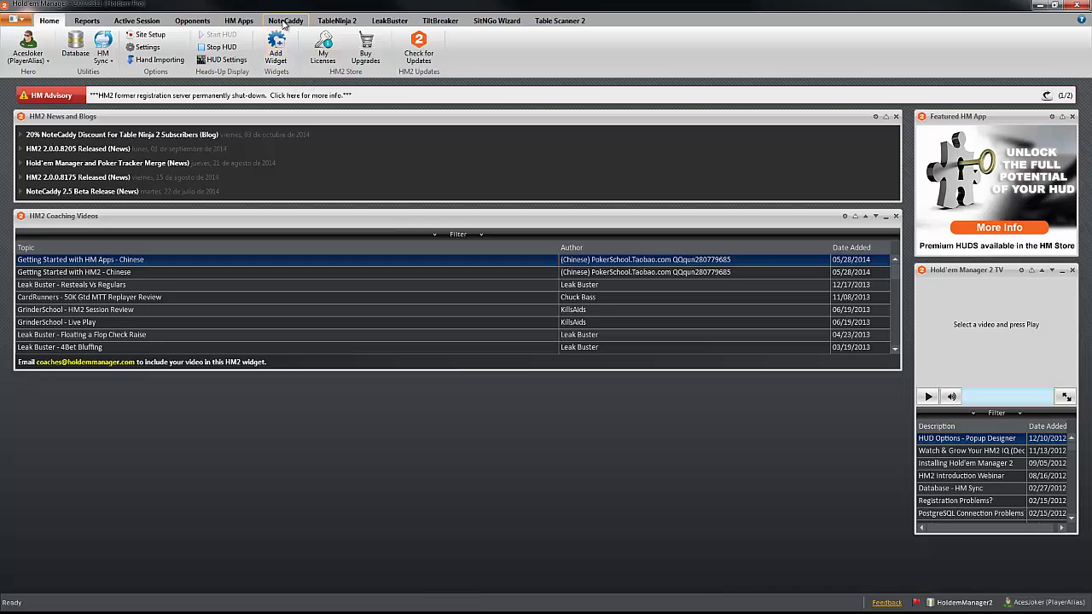